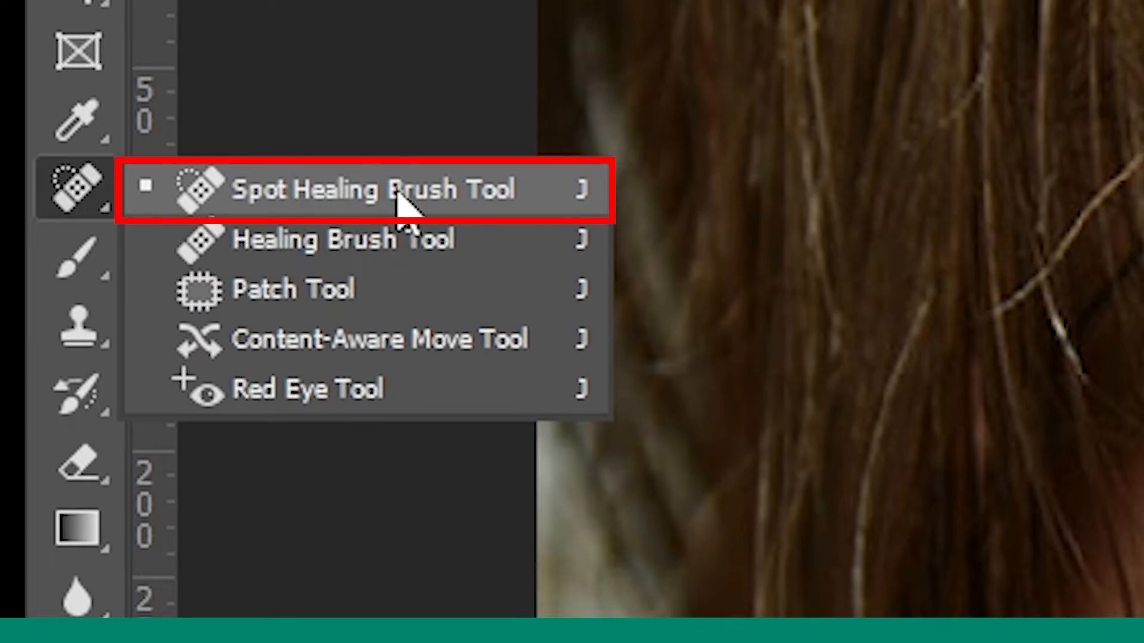
- Heal the two prominent freckles on the tip of the nose with the Spot Healing Brush
click(424, 196)
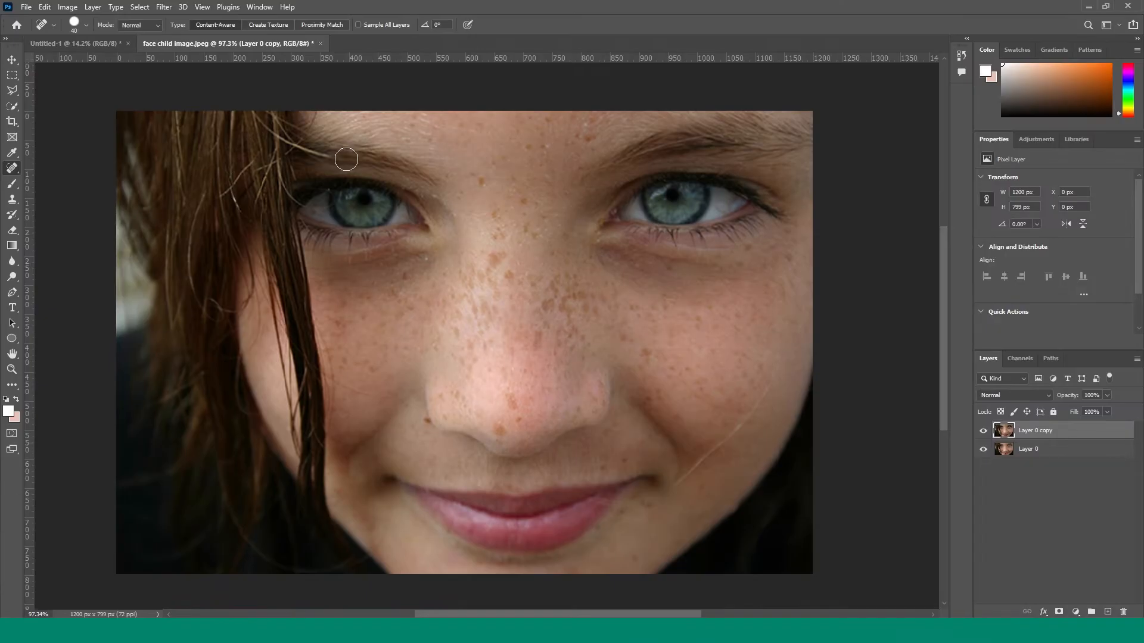
scroll(604, 306, up, 2)
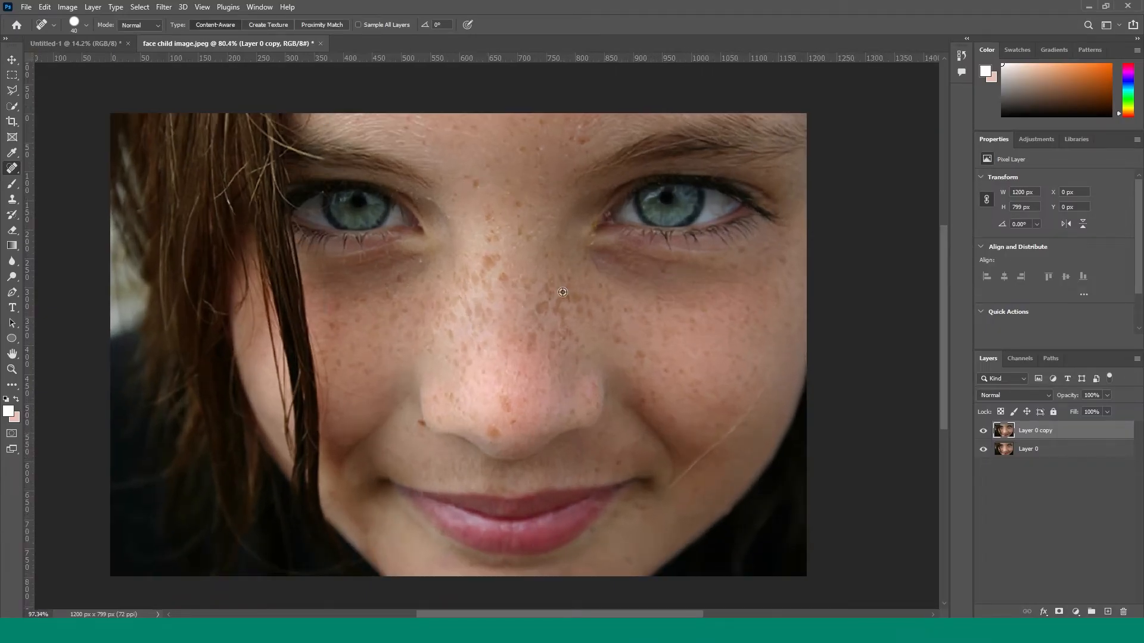
click(494, 432)
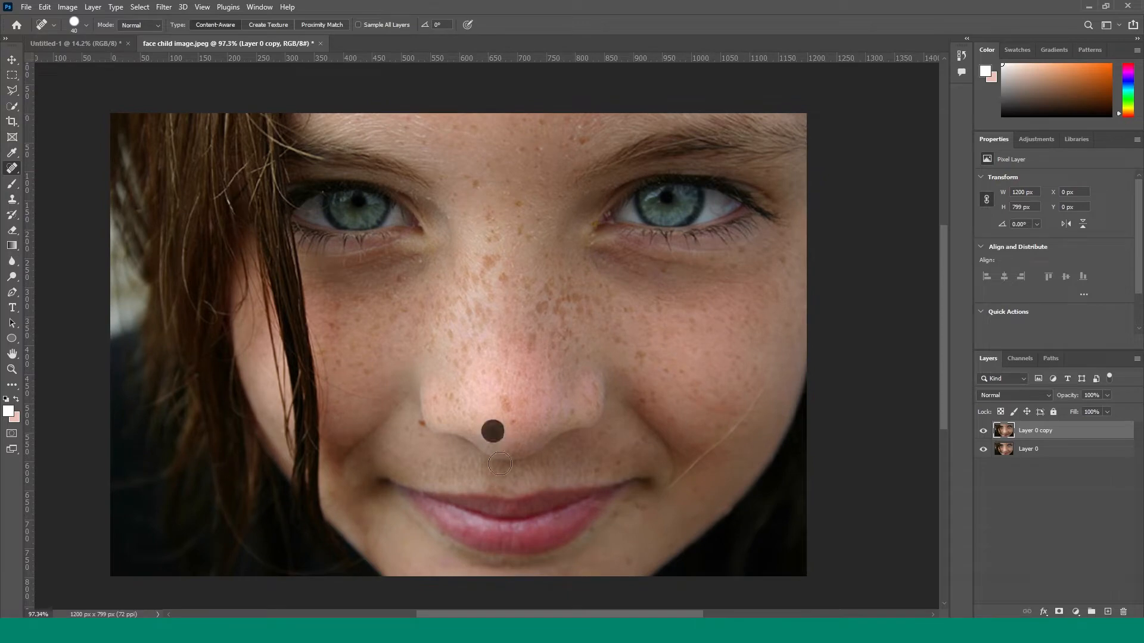
click(510, 426)
- Reduce the healing brush to 20 px and heal single freckles on the nose bridge, the cheek and between the eyebrows
key(bracketleft)
key(bracketleft)
key(bracketleft)
click(505, 275)
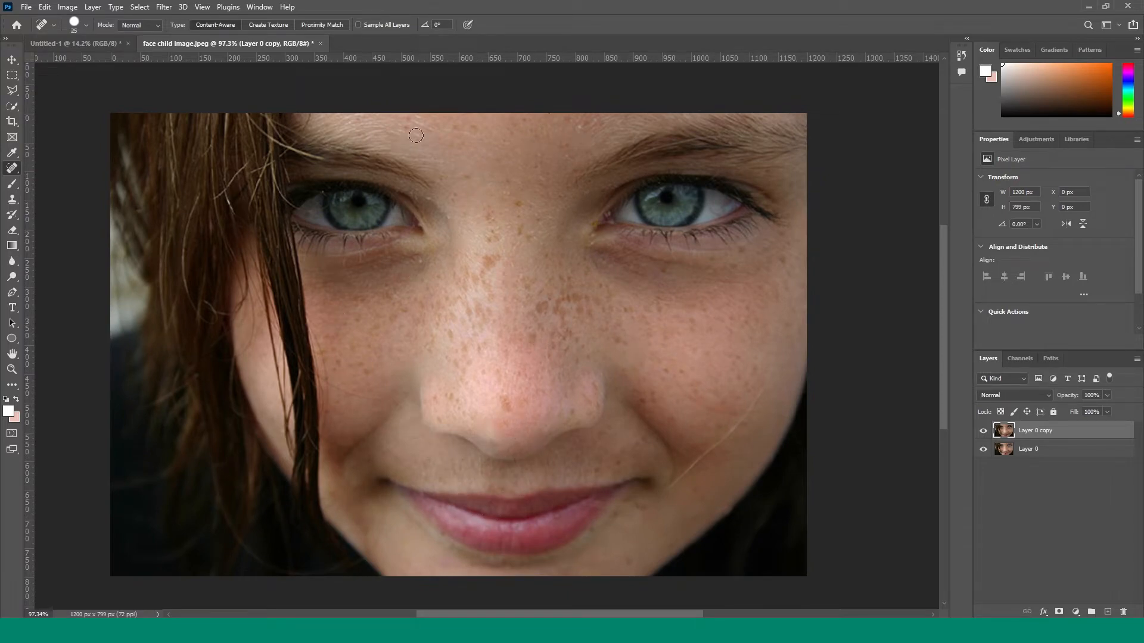
key(bracketleft)
scroll(507, 404, up, 3)
key(bracketleft)
key(bracketleft)
click(356, 410)
click(517, 97)
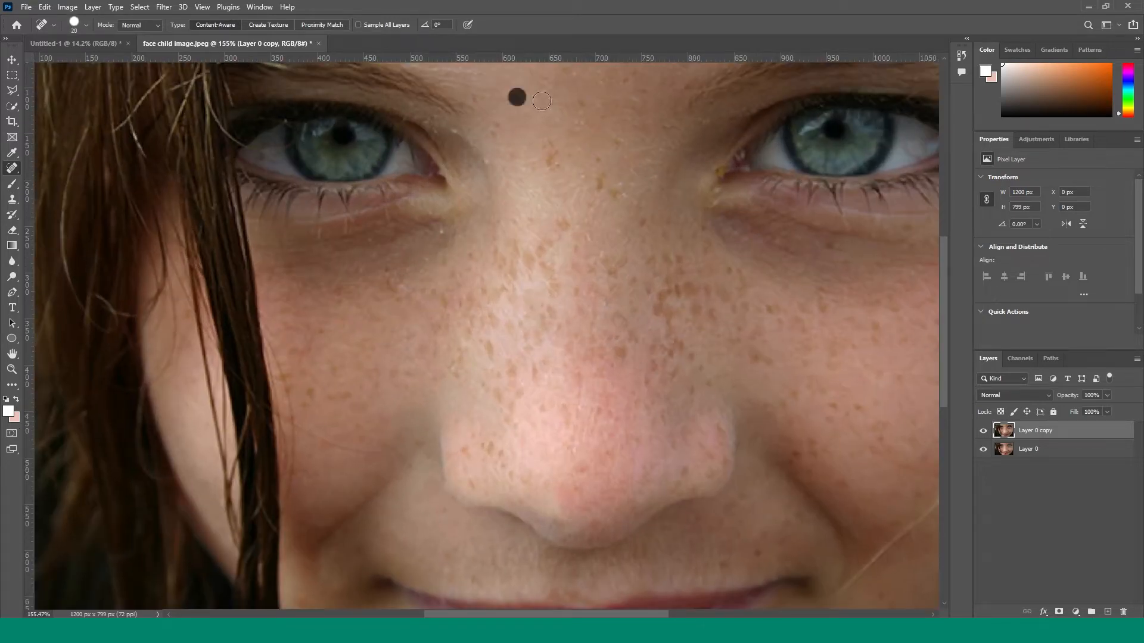
- Heal the freckles on the cheek farther from the hair and on the lower half of the nose
click(810, 445)
click(852, 489)
click(503, 468)
click(575, 436)
click(489, 349)
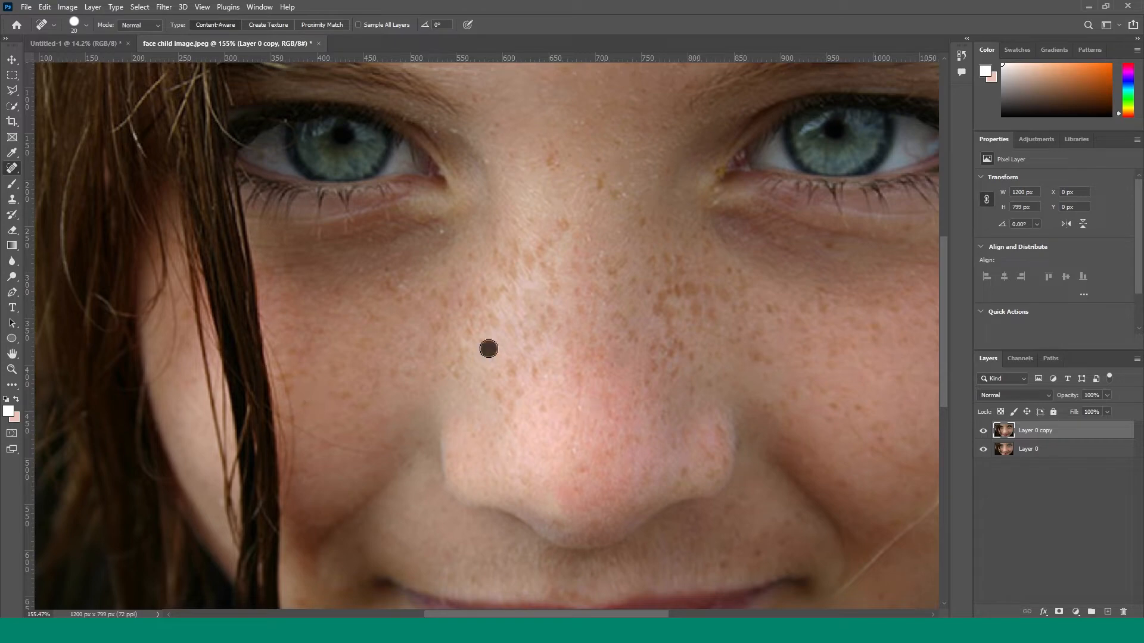
click(615, 373)
- Heal the freckles on the upper nose bridge between the eyes and just below it
click(554, 162)
click(689, 294)
click(613, 192)
click(565, 224)
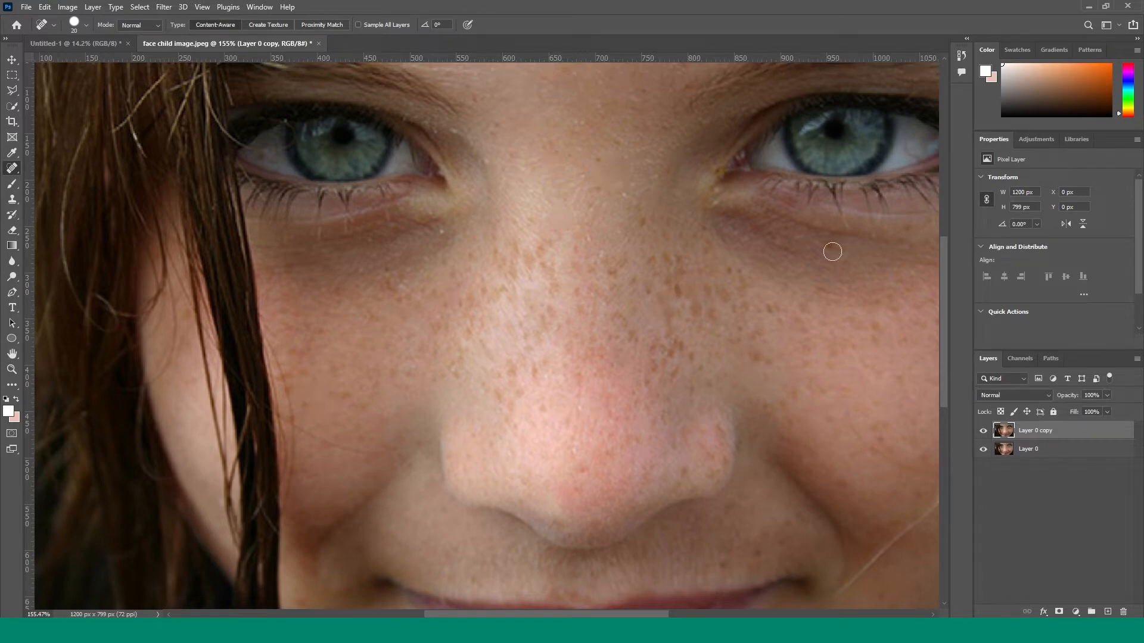
click(604, 193)
click(642, 221)
- Heal the darker freckle clusters on both sides of the middle nose bridge
click(684, 269)
click(681, 291)
click(696, 309)
click(616, 273)
click(476, 327)
click(539, 254)
click(553, 289)
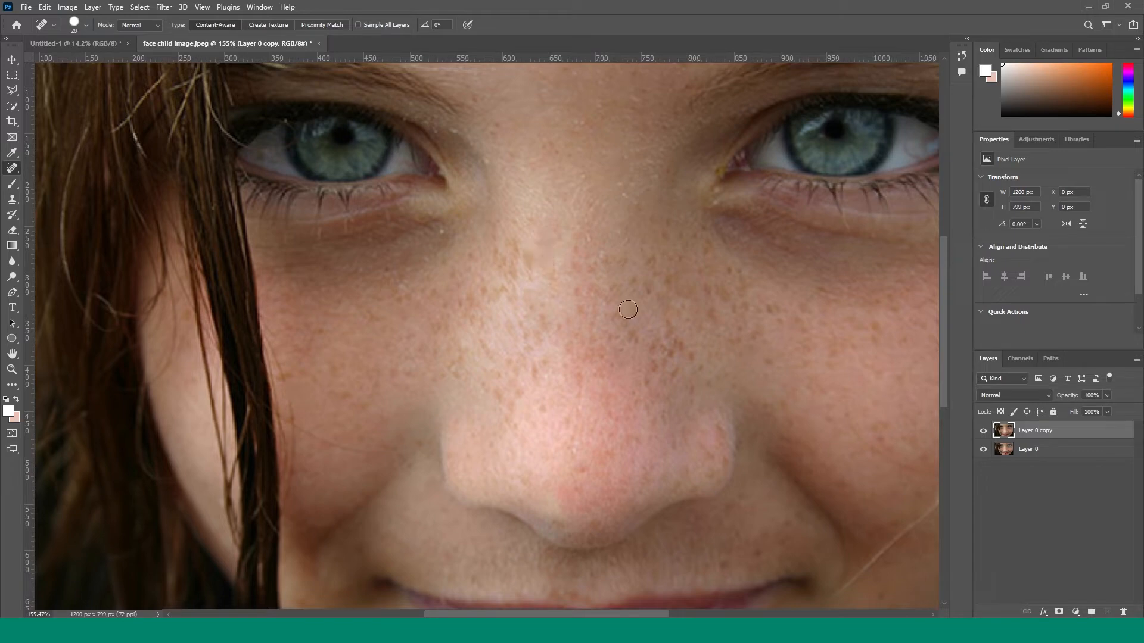
- Heal the remaining freckles along the sides of the nose and on both cheeks beneath the eyes
click(532, 260)
click(438, 297)
click(878, 335)
click(499, 258)
click(775, 303)
click(680, 350)
click(725, 295)
click(317, 333)
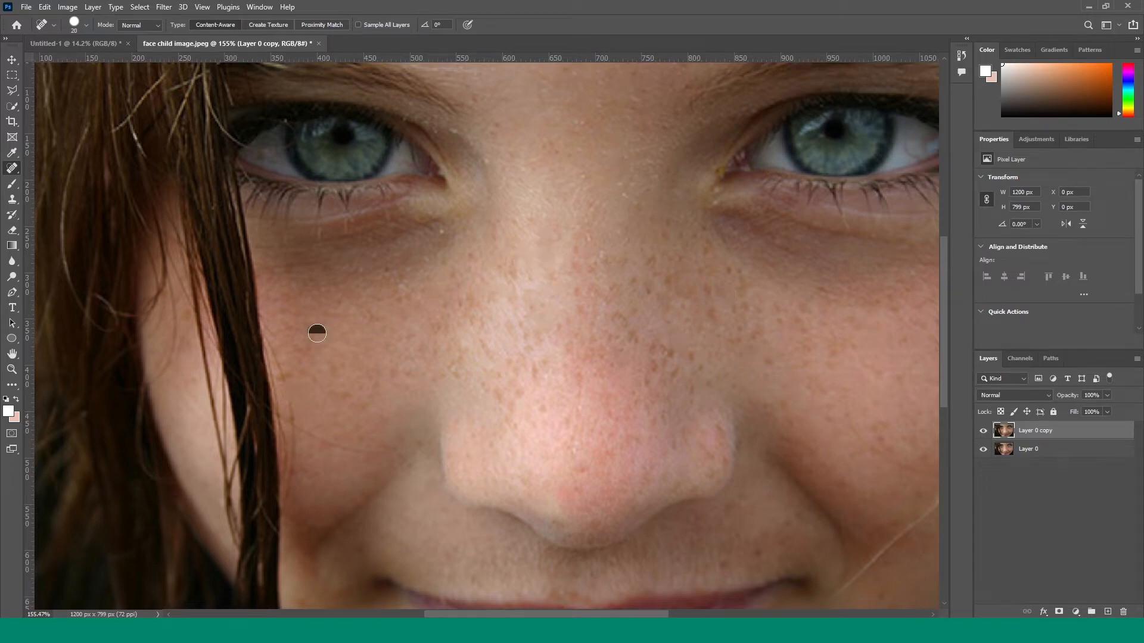
click(344, 397)
click(512, 273)
- Heal the blemishes on the forehead and the faint freckles across the nose and its sides
scroll(536, 328, up, 3)
click(576, 395)
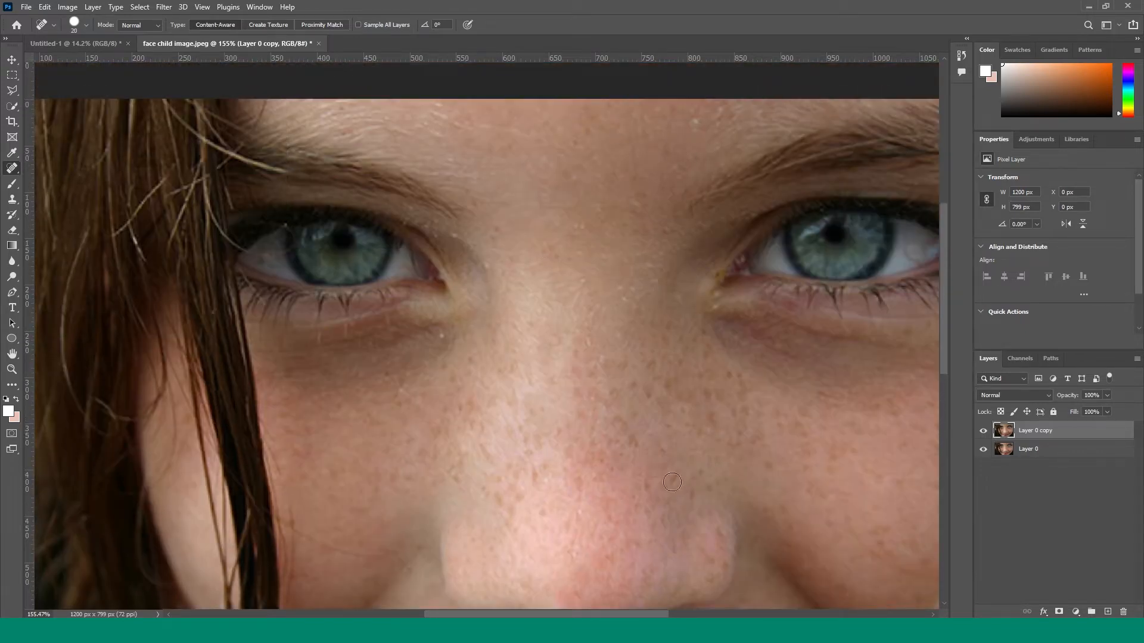
click(587, 132)
click(701, 124)
click(542, 444)
click(656, 490)
click(713, 396)
click(471, 363)
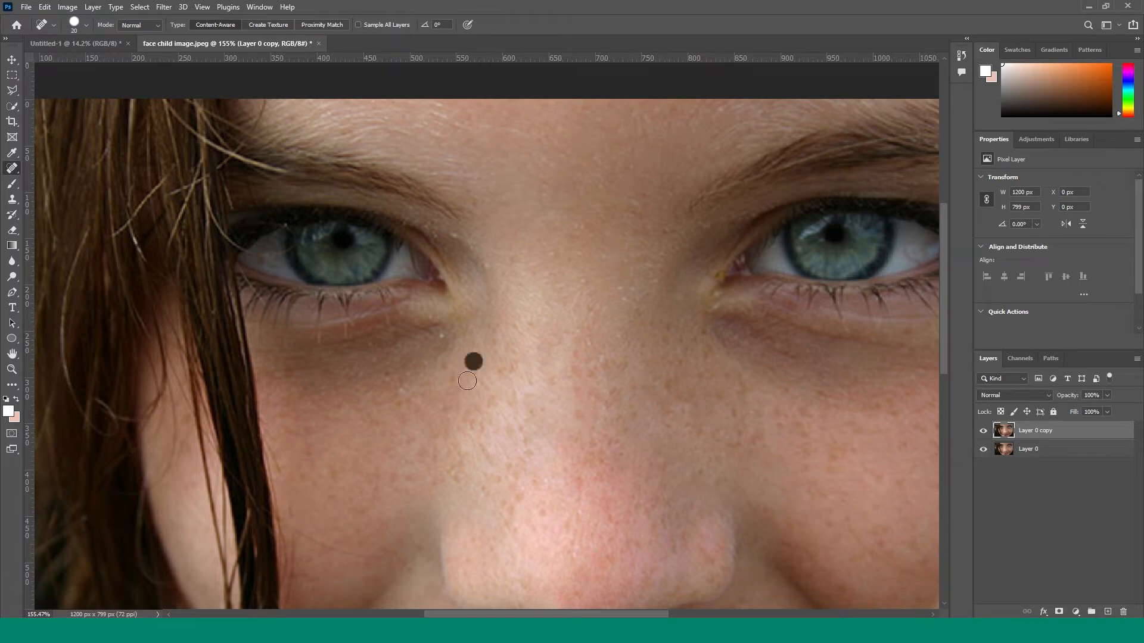
- Heal the spots on both cheeks, above the upper lip and under the eye next to the hair
click(407, 488)
click(835, 452)
scroll(755, 511, down, 3)
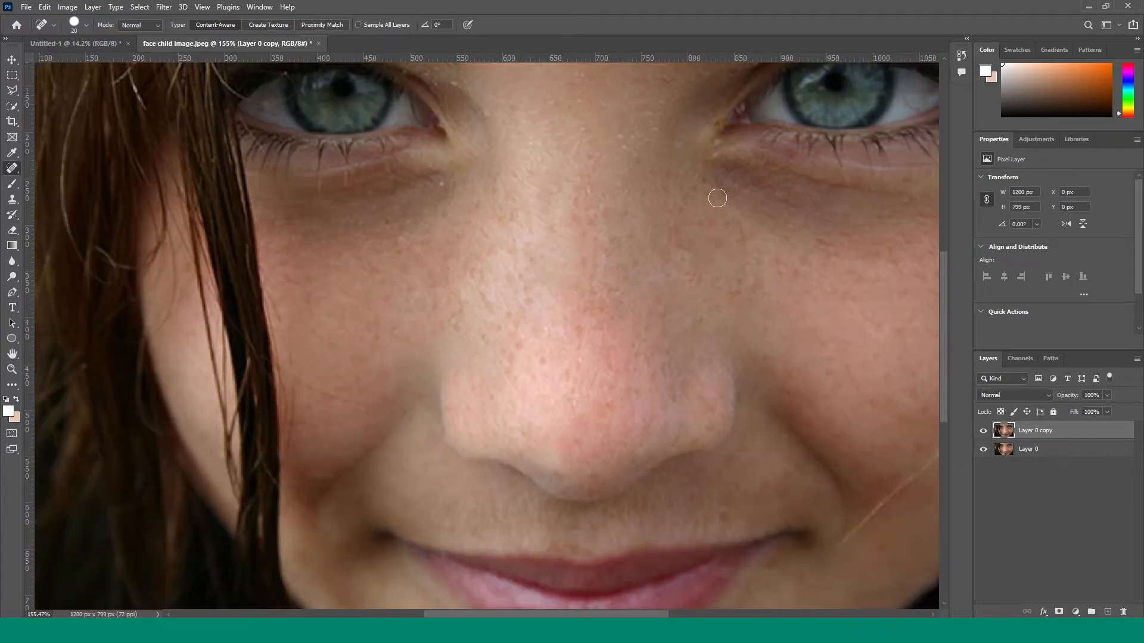
click(721, 521)
click(389, 224)
- Enlarge the healing brush to 25 px and heal leftover freckles on the outer cheek and nose bridge
scroll(445, 318, up, 2)
scroll(600, 377, down, 4)
scroll(620, 331, right, 2)
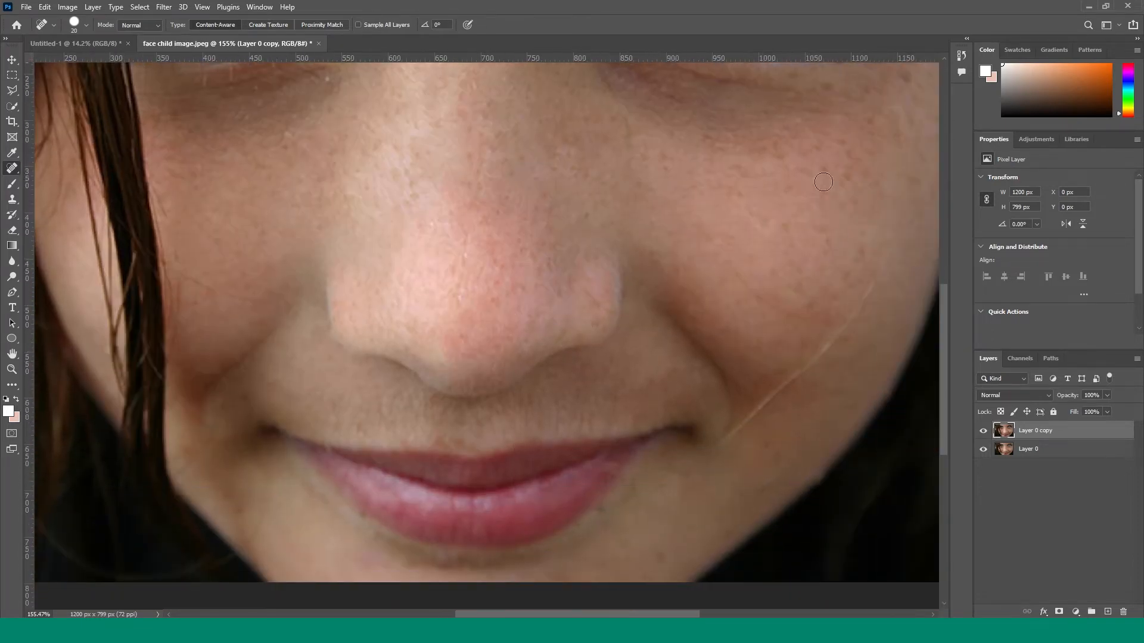
scroll(845, 177, up, 2)
click(791, 139)
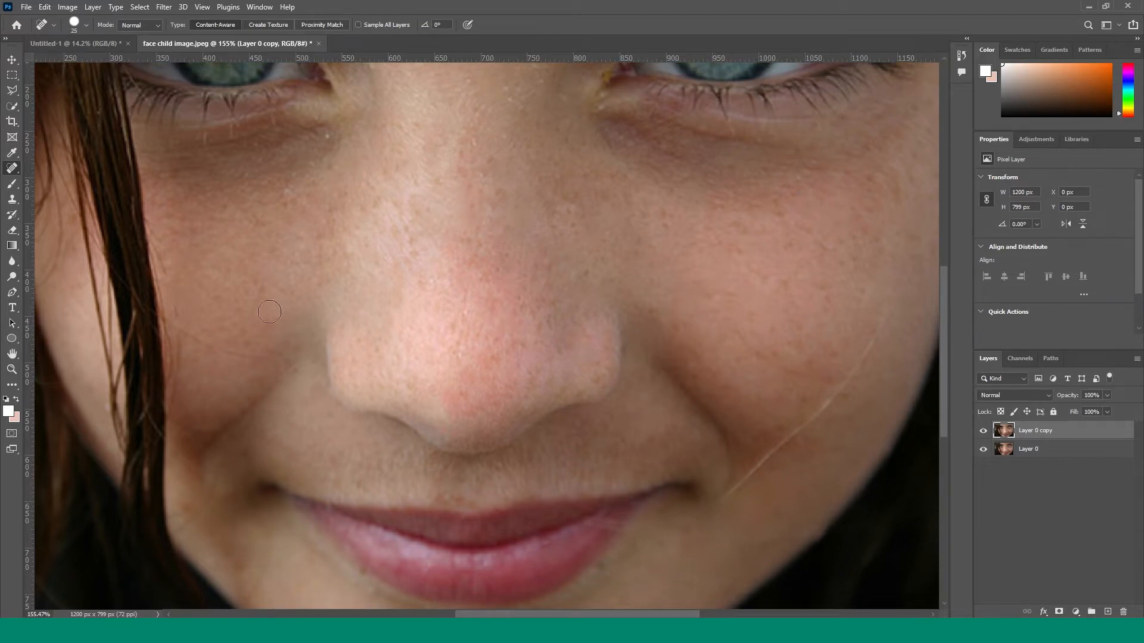
scroll(273, 308, up, 5)
click(462, 306)
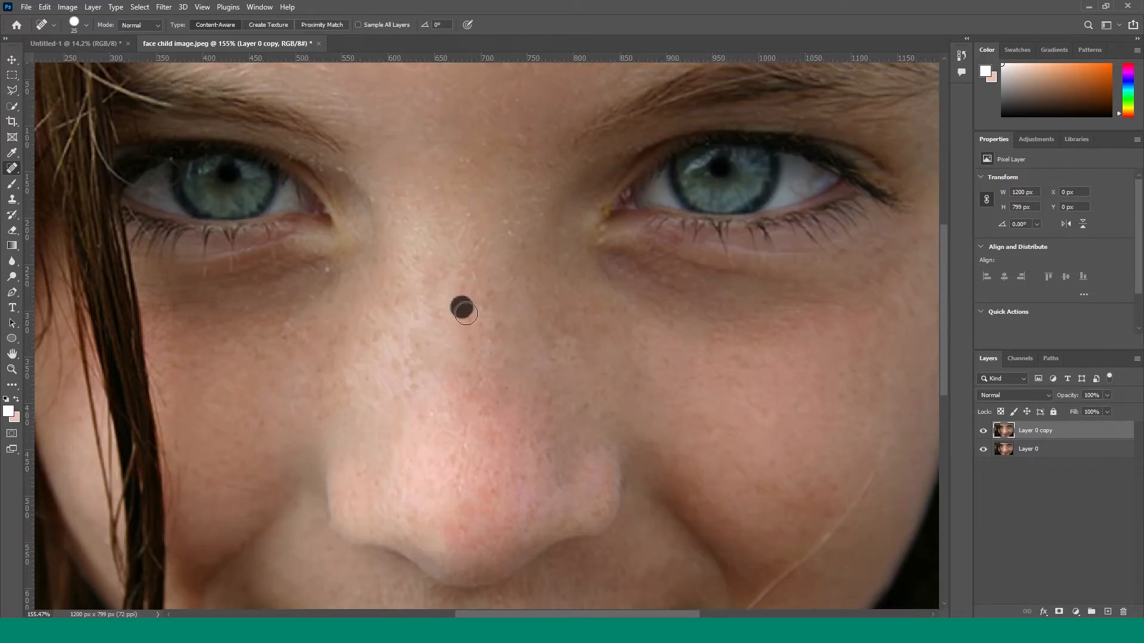
scroll(729, 266, down, 3)
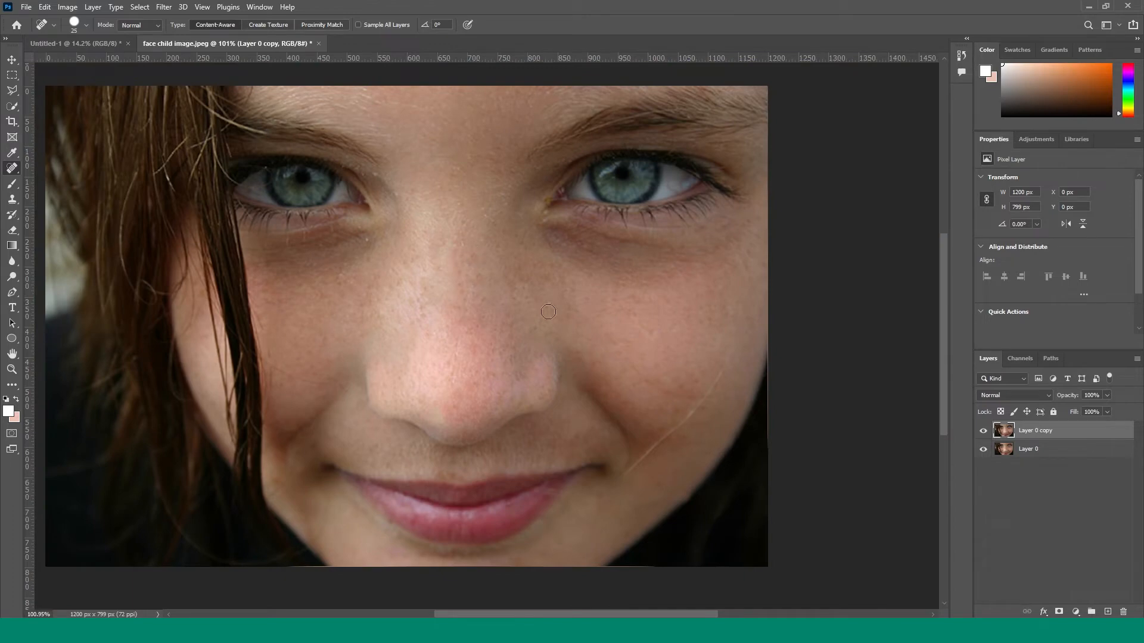
scroll(457, 279, up, 1)
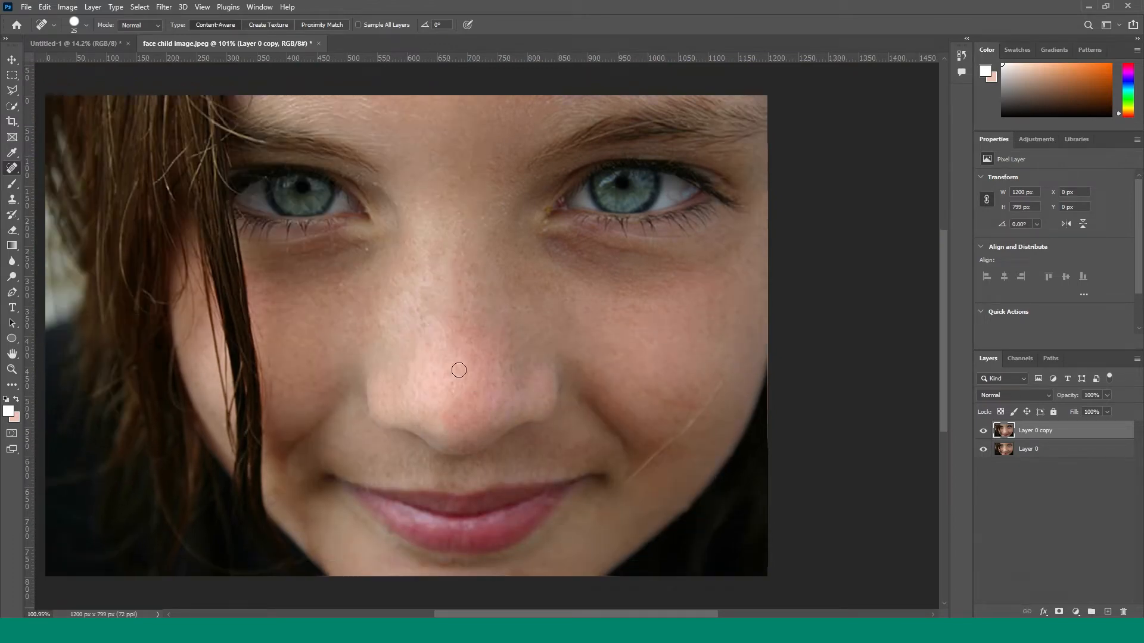
scroll(457, 366, up, 3)
scroll(458, 366, down, 1)
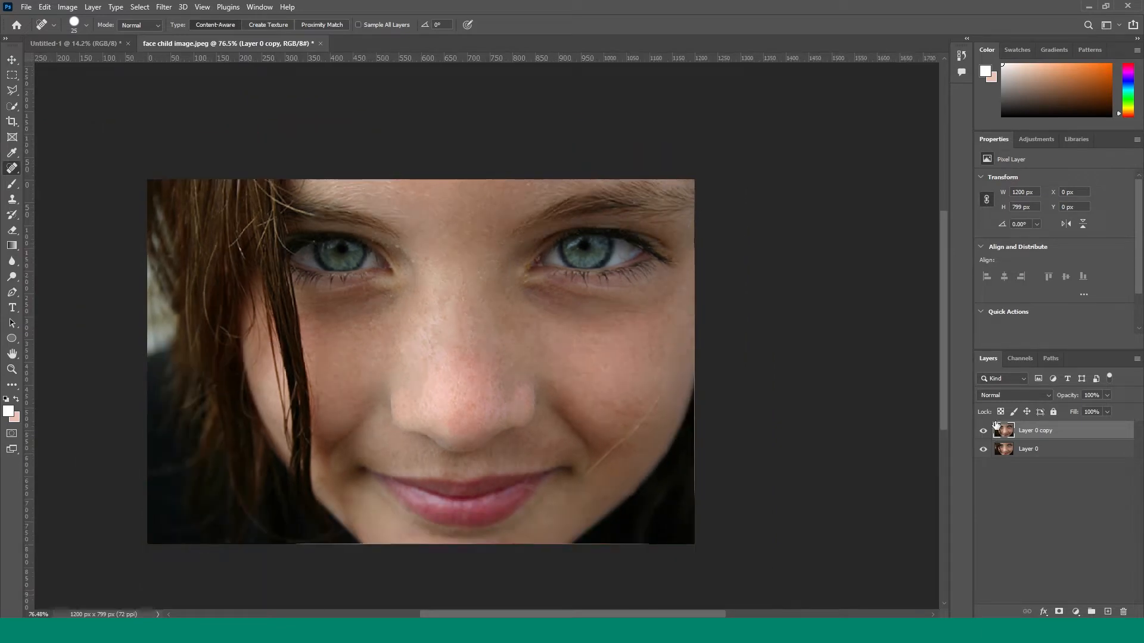
- Toggle the visibility of Layer 0 copy to compare the healed skin with the original
click(984, 432)
click(984, 431)
click(984, 431)
- Duplicate the healed layer and add a new empty layer above the copy
key(ctrl+j)
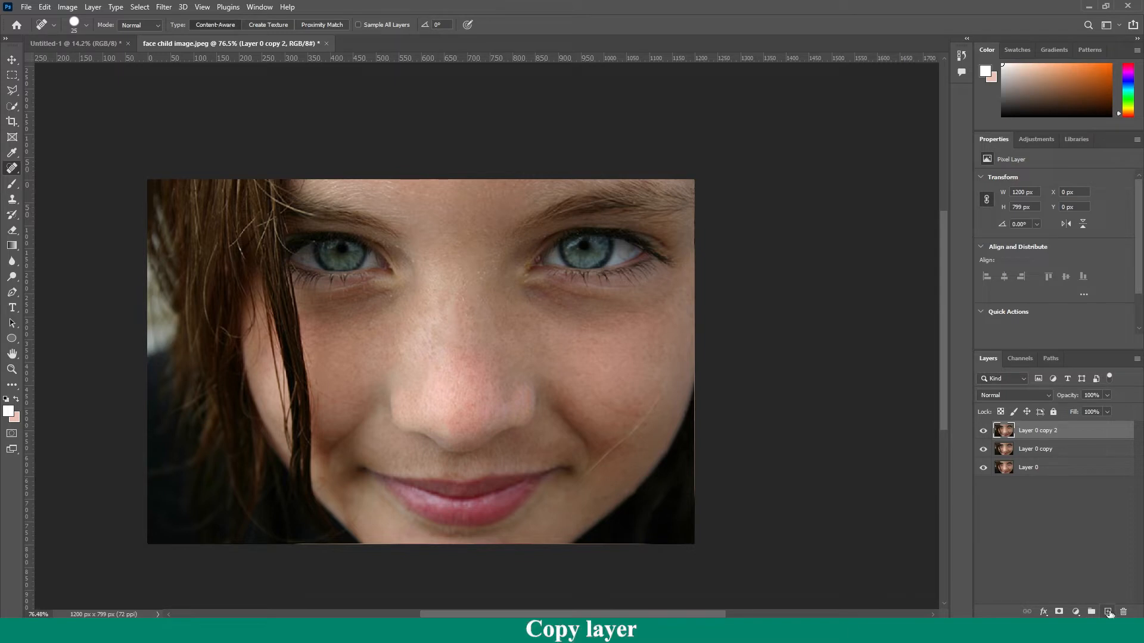
click(1108, 612)
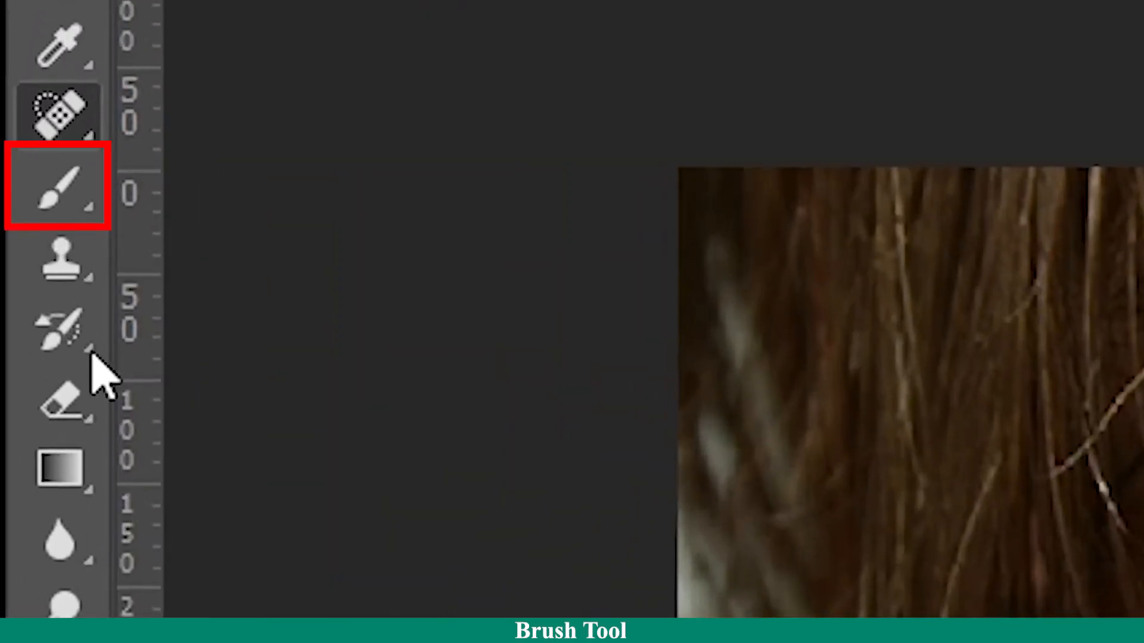
- Enlarge the Brush tool to 175 px and paint white over the facial skin on Layer 1, avoiding eyes and lips
click(69, 191)
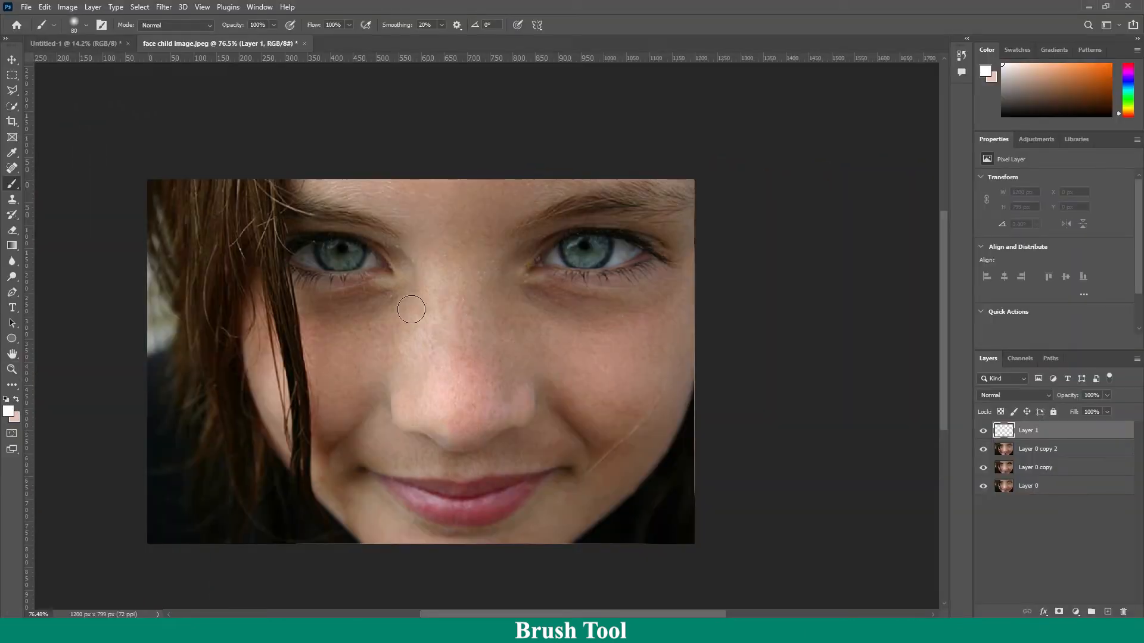
key(bracketright)
key(bracketright)
key(bracketright)
key(bracketright)
key(bracketright)
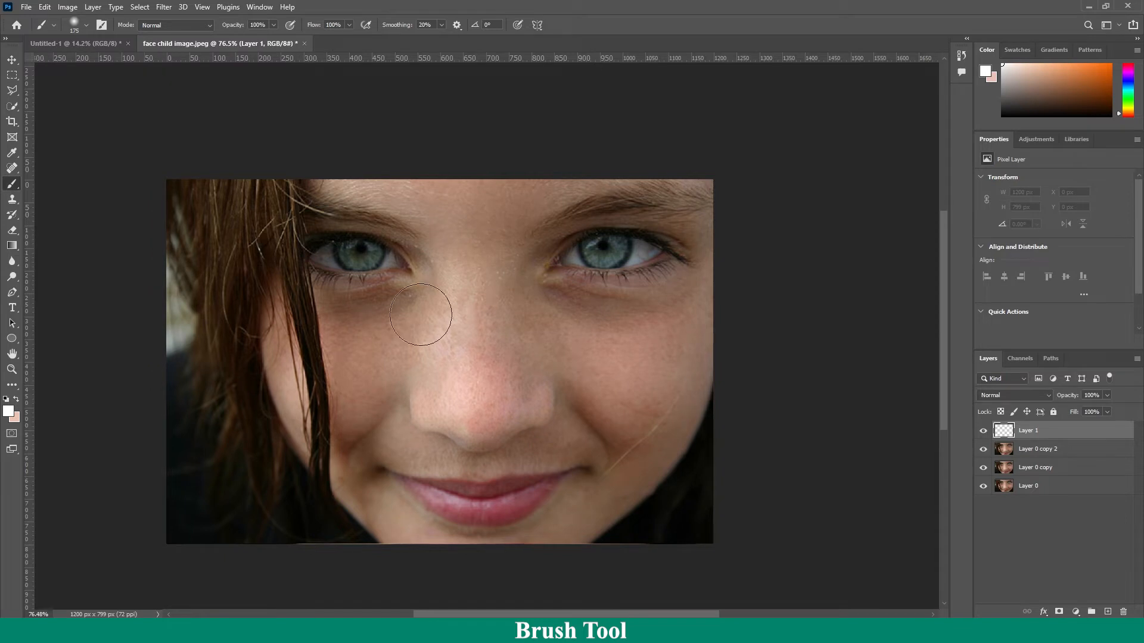
scroll(422, 306, up, 3)
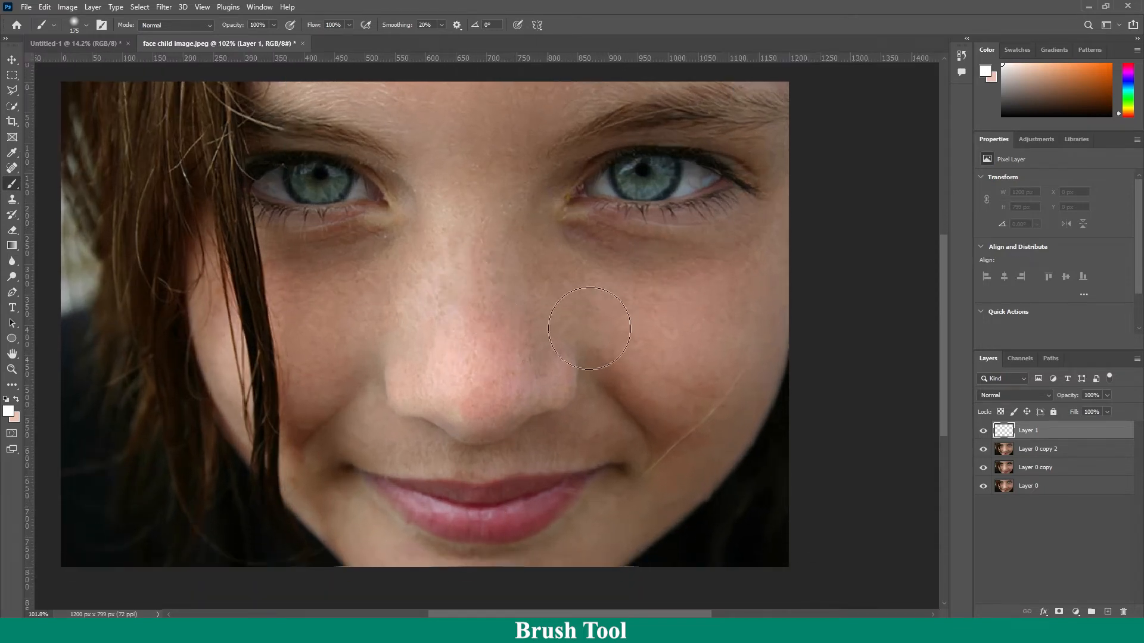
mouse_move(712, 273)
mouse_down()
mouse_move(588, 264)
mouse_move(731, 247)
mouse_move(684, 269)
mouse_move(562, 257)
mouse_move(562, 325)
mouse_move(716, 322)
mouse_move(459, 359)
mouse_move(411, 351)
mouse_move(405, 258)
mouse_move(469, 211)
mouse_move(490, 350)
mouse_move(442, 381)
mouse_move(515, 257)
mouse_move(509, 112)
mouse_move(329, 73)
mouse_move(404, 91)
mouse_move(467, 164)
mouse_move(720, 85)
mouse_move(614, 99)
mouse_move(539, 147)
mouse_move(707, 100)
mouse_move(807, 201)
mouse_move(650, 258)
mouse_move(302, 100)
mouse_move(437, 185)
mouse_move(321, 260)
mouse_move(323, 364)
mouse_move(249, 455)
mouse_move(287, 273)
mouse_move(354, 252)
mouse_move(321, 443)
mouse_move(598, 412)
mouse_move(761, 292)
mouse_move(670, 475)
mouse_move(571, 578)
mouse_move(588, 562)
mouse_move(456, 597)
mouse_move(363, 563)
mouse_move(343, 530)
mouse_move(383, 571)
mouse_move(314, 330)
mouse_up()
- Reduce the brush to 90 px and paint white over the skin beside the hair strand and around the eyes
key(bracketleft)
key(bracketleft)
key(bracketleft)
key(bracketleft)
key(bracketleft)
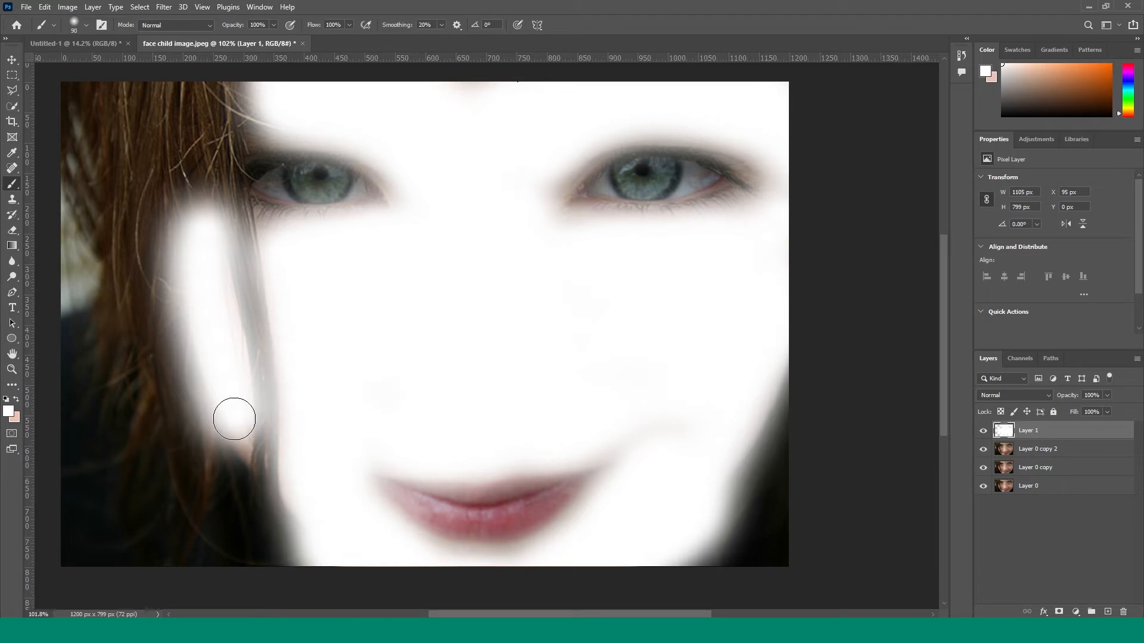
drag(232, 418, 242, 456)
drag(273, 238, 328, 231)
mouse_move(503, 316)
mouse_down()
mouse_move(547, 189)
mouse_move(510, 121)
mouse_move(264, 130)
mouse_move(387, 166)
mouse_move(728, 139)
mouse_move(512, 165)
mouse_move(773, 195)
mouse_up()
- Set Layer 1's blend mode to Soft Light and add a layer mask to it
scroll(341, 272, down, 2)
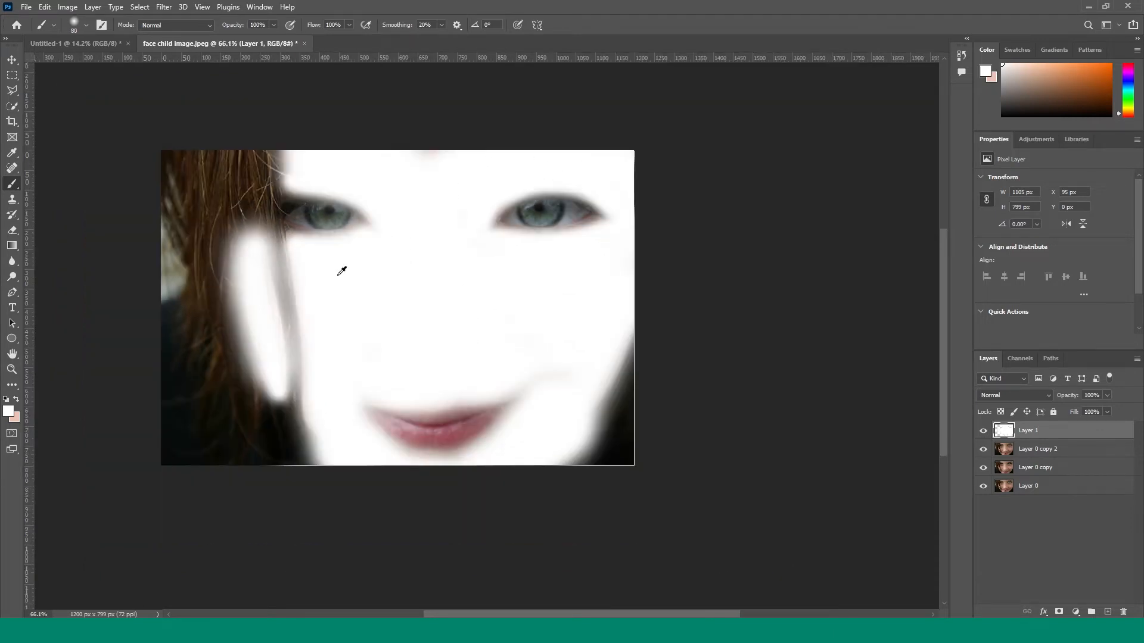
scroll(337, 292, up, 1)
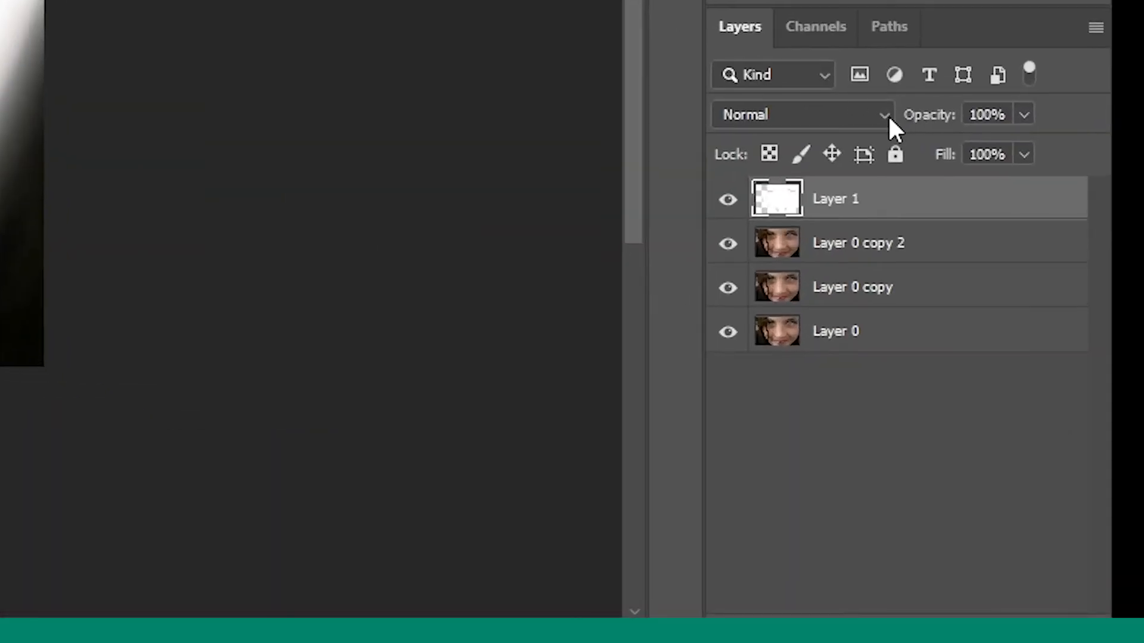
click(886, 115)
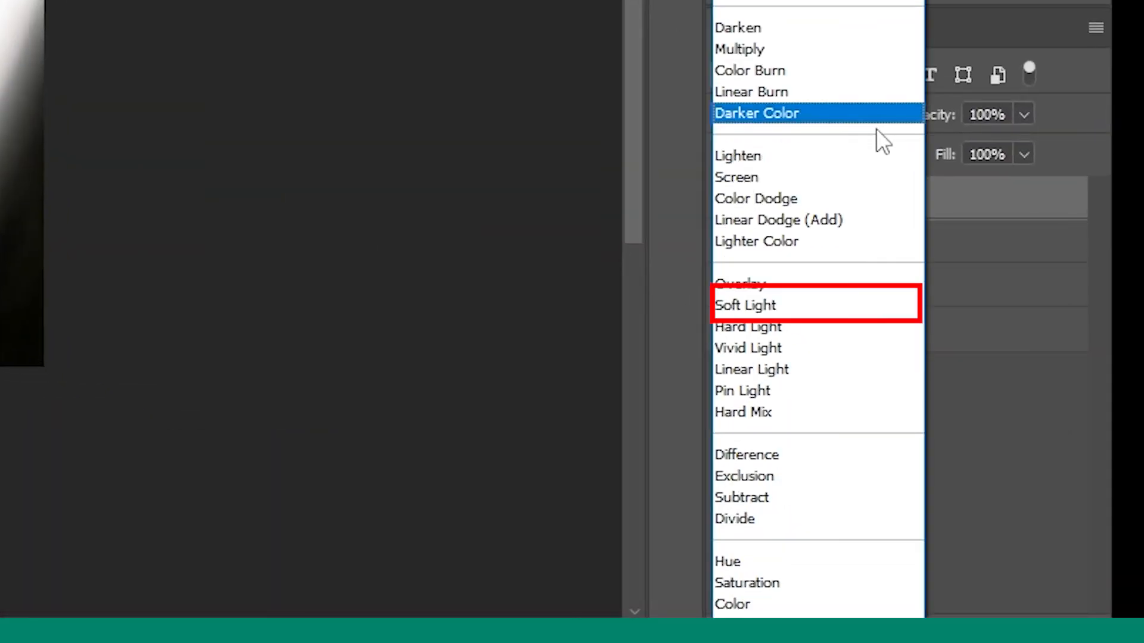
click(776, 306)
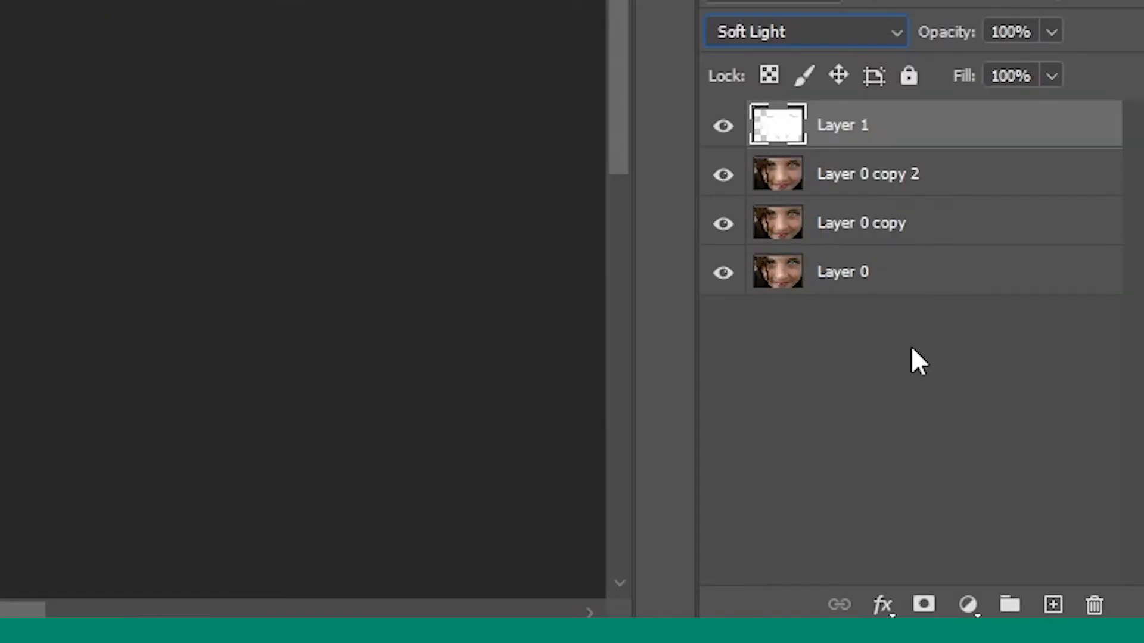
click(924, 605)
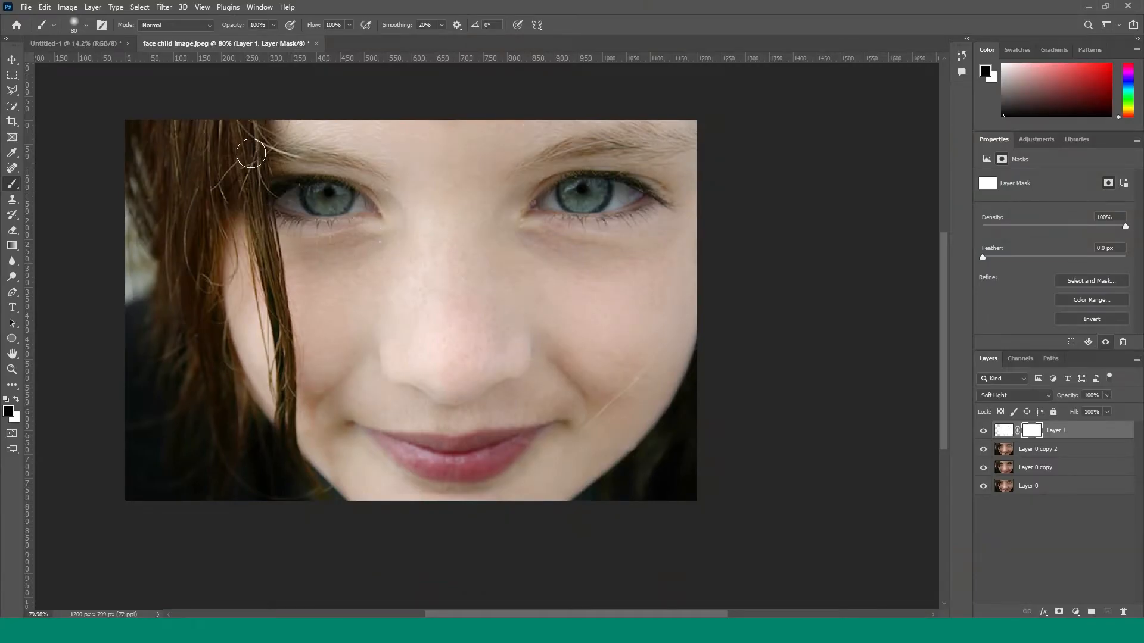
- Paint black on Layer 1's mask over the hair and the strands hanging across the face
mouse_move(218, 213)
mouse_down()
mouse_move(205, 288)
mouse_move(223, 381)
mouse_move(242, 414)
mouse_up()
key(bracketleft)
key(bracketleft)
key(bracketleft)
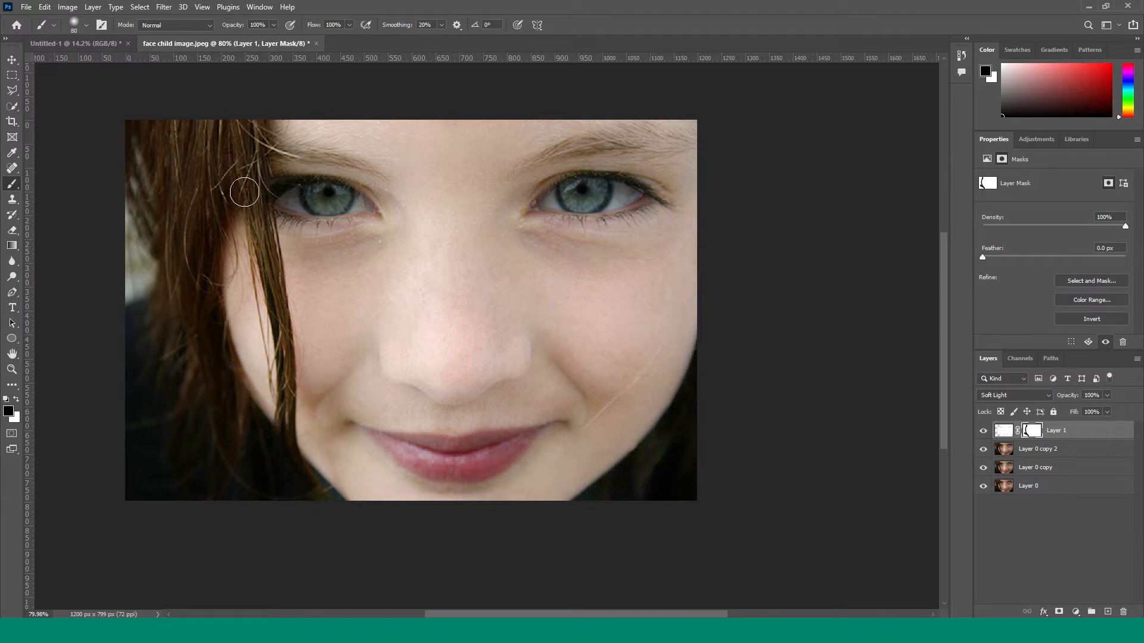
mouse_move(242, 187)
mouse_down()
mouse_move(272, 278)
mouse_move(306, 498)
mouse_up()
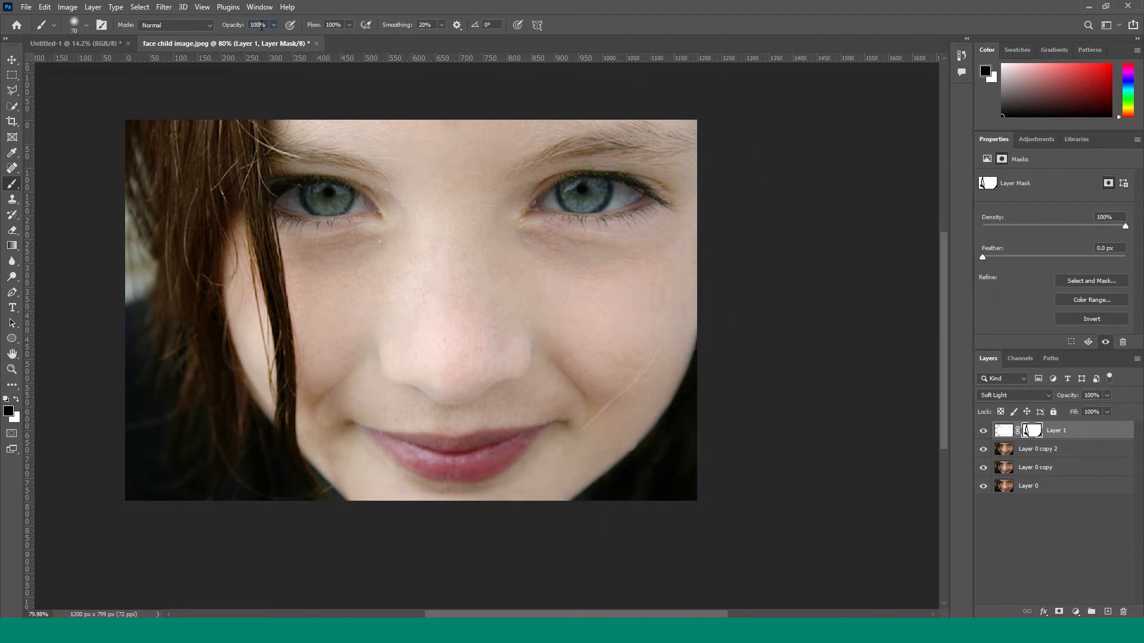
- Set the brush to 35 px and 20% opacity and paint black on the mask over both eyebrows
key(bracketleft)
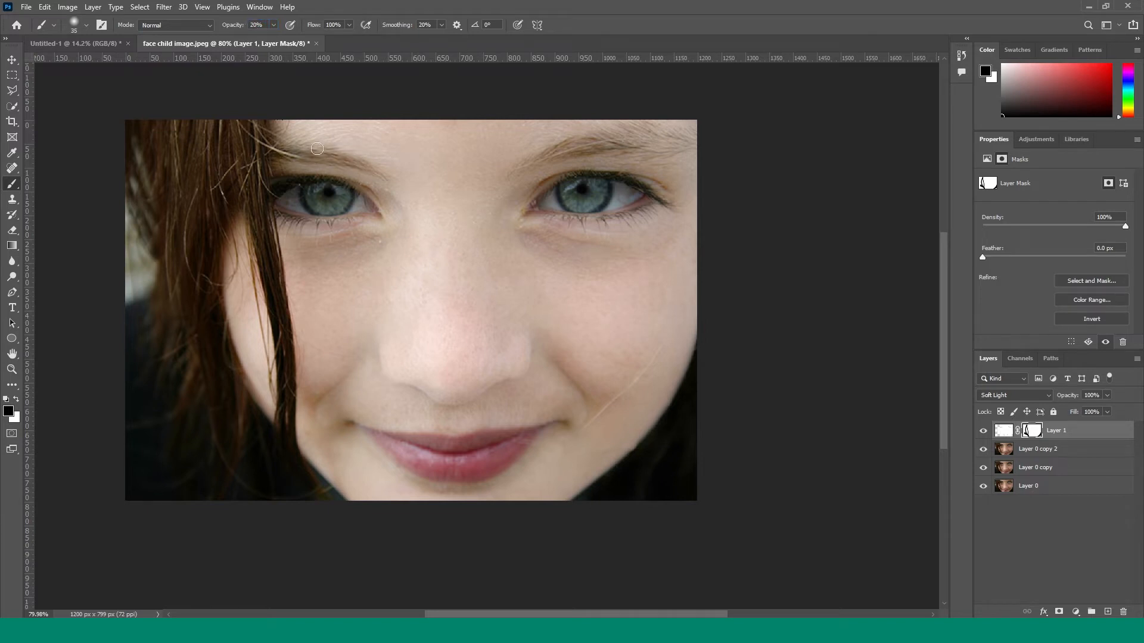
drag(317, 148, 360, 171)
mouse_move(647, 138)
mouse_down()
mouse_move(691, 142)
mouse_move(551, 152)
mouse_move(665, 136)
mouse_up()
- Set the brush opacity to 100%, enlarge the brush and paint black on the mask over the eye beside the hair
click(257, 25)
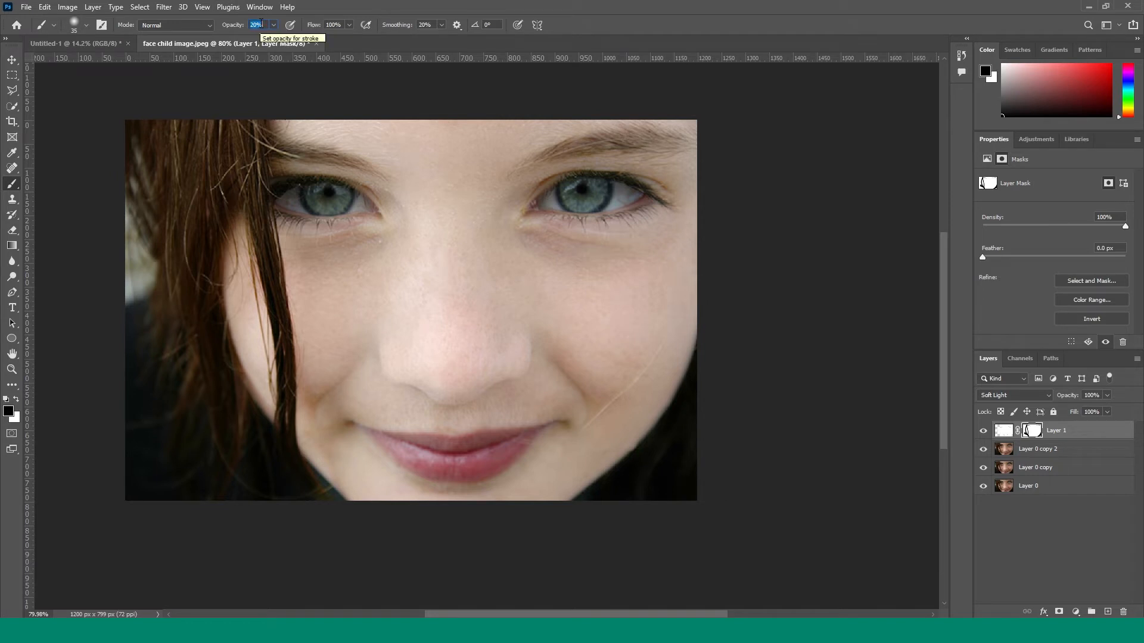
text(100)
key(Return)
key(bracketright)
key(bracketright)
key(bracketright)
key(bracketright)
key(bracketright)
key(bracketright)
drag(329, 194, 329, 197)
- Reduce the brush to 45 px and paint black on the mask over the other eye
key(bracketleft)
key(bracketleft)
key(bracketleft)
key(bracketleft)
drag(579, 191, 607, 196)
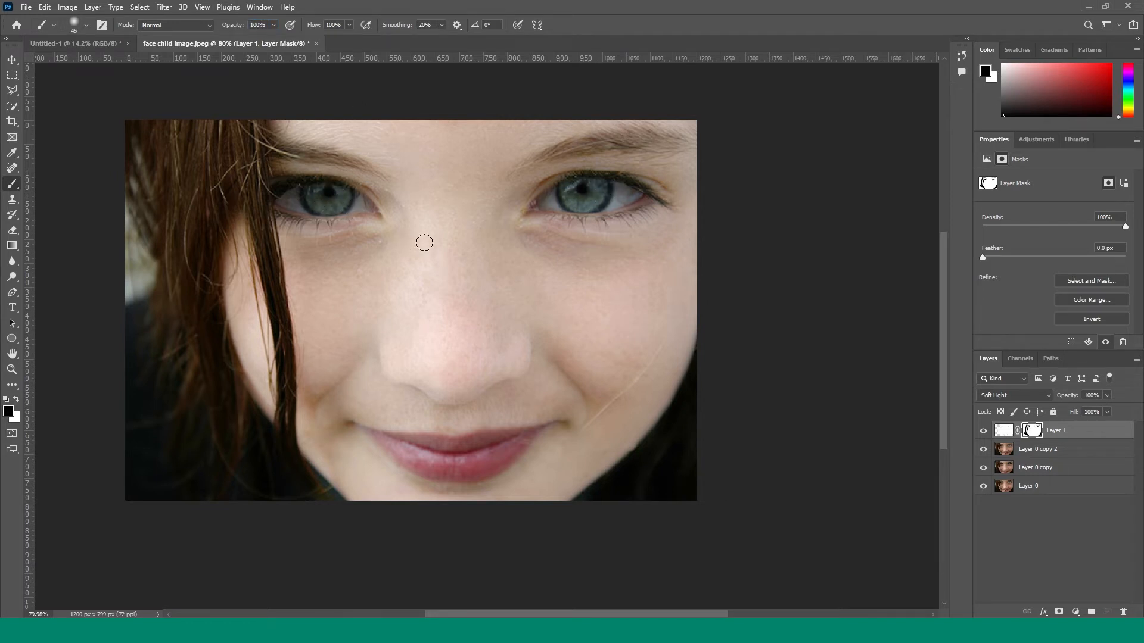
scroll(511, 256, down, 3)
scroll(513, 256, up, 5)
scroll(493, 253, down, 1)
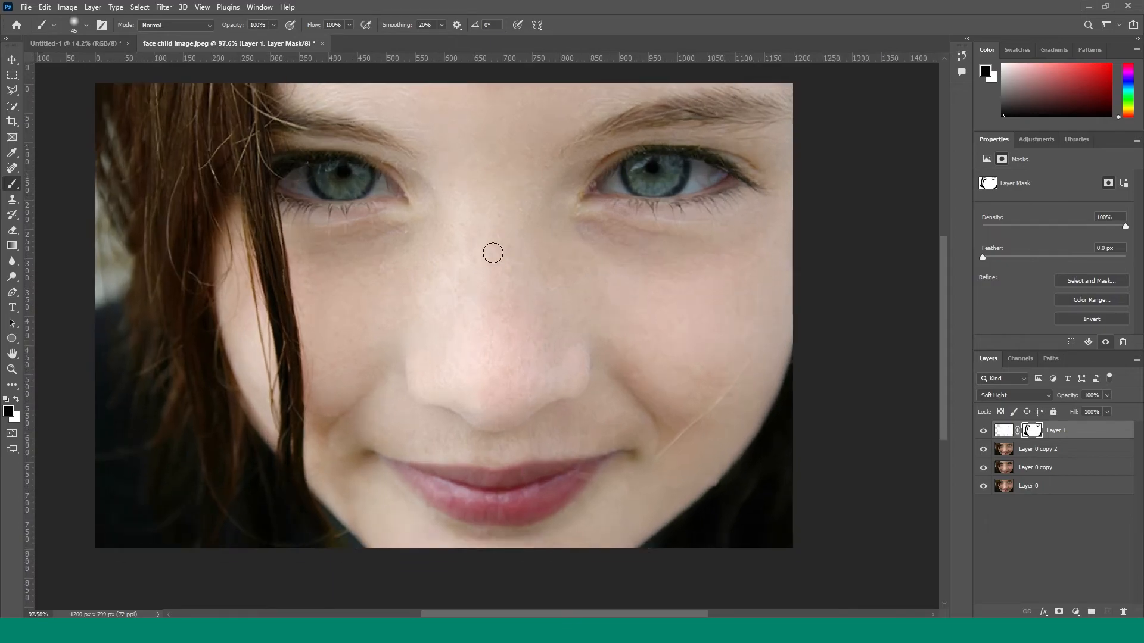
- Merge Layer 1 and Layer 0 copy 2 into a single layer
scroll(493, 253, up, 1)
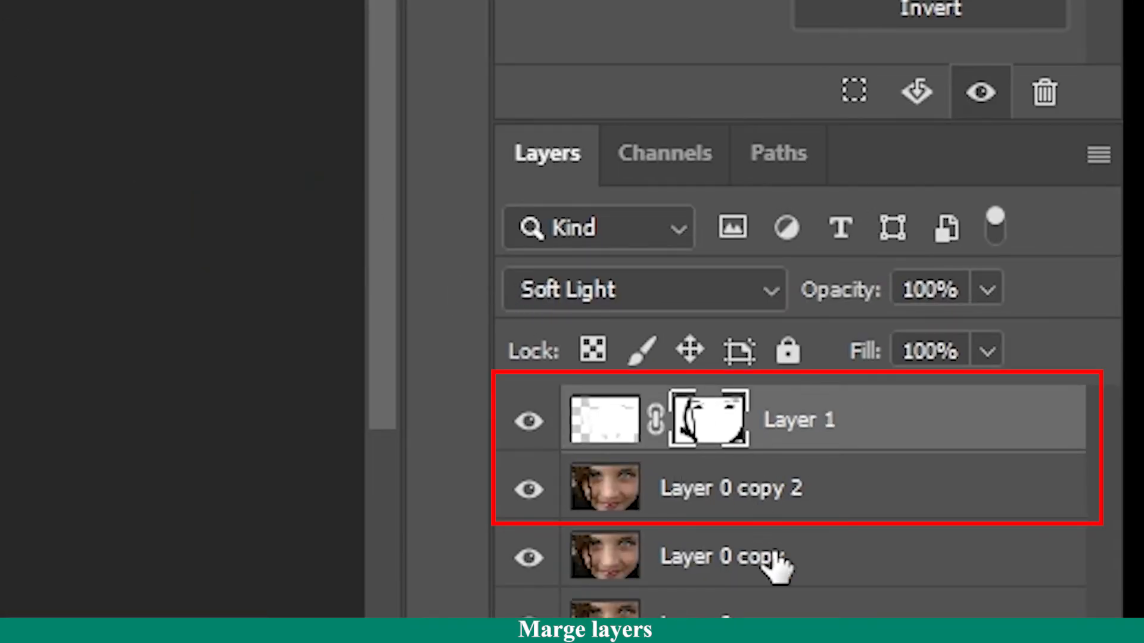
shift+click(773, 499)
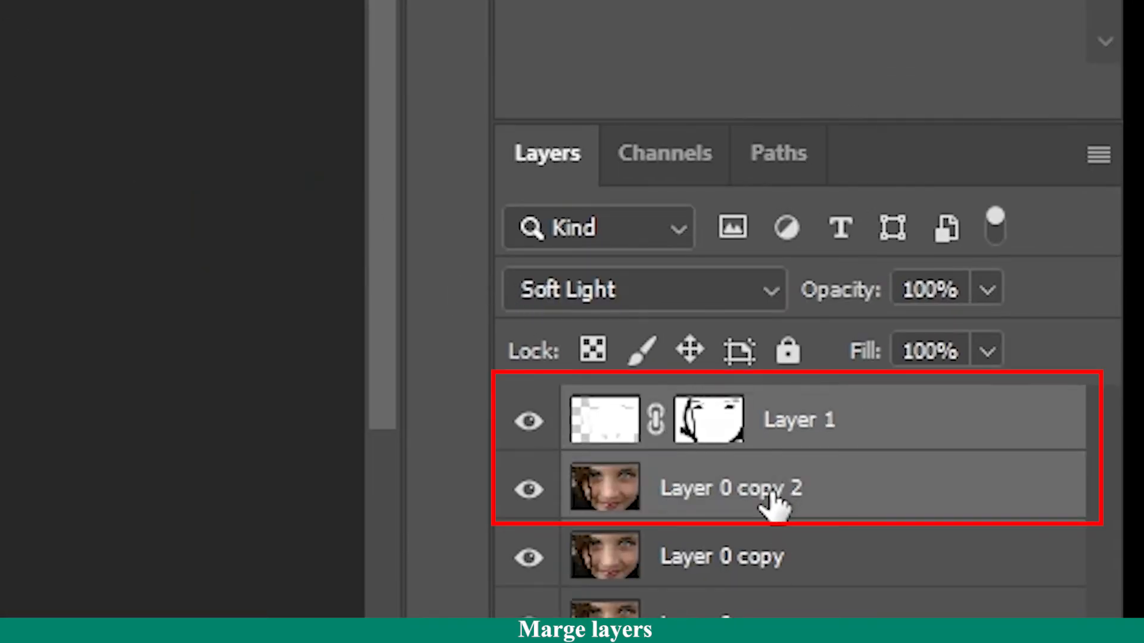
key(ctrl+e)
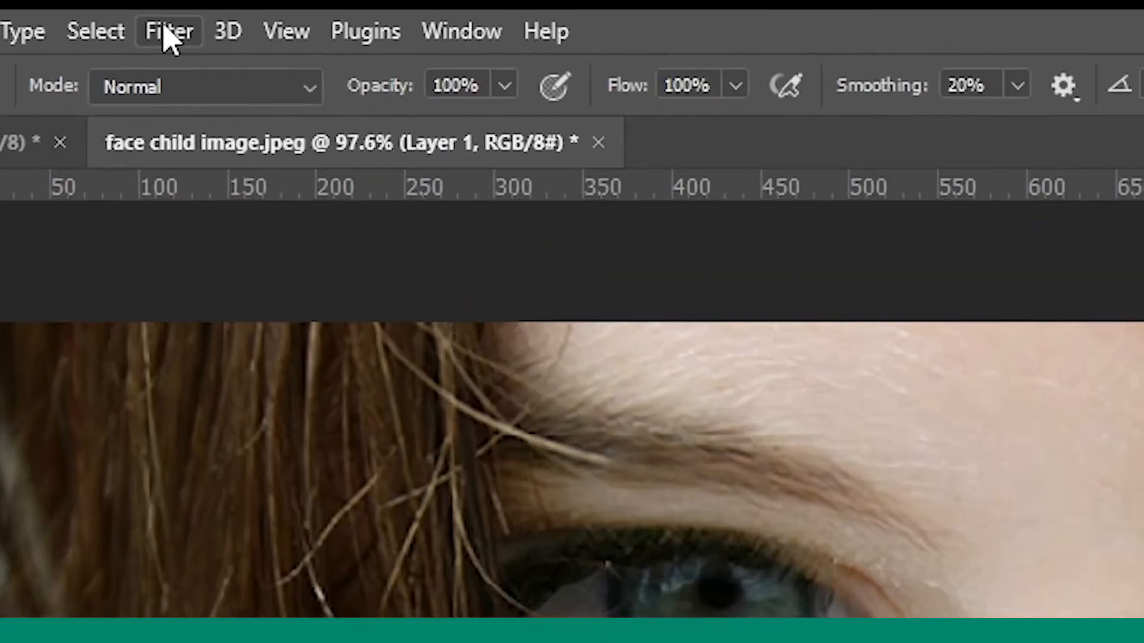
- Open the Camera Raw filter on the merged layer and enlarge and reposition its window for a bigger preview
click(163, 7)
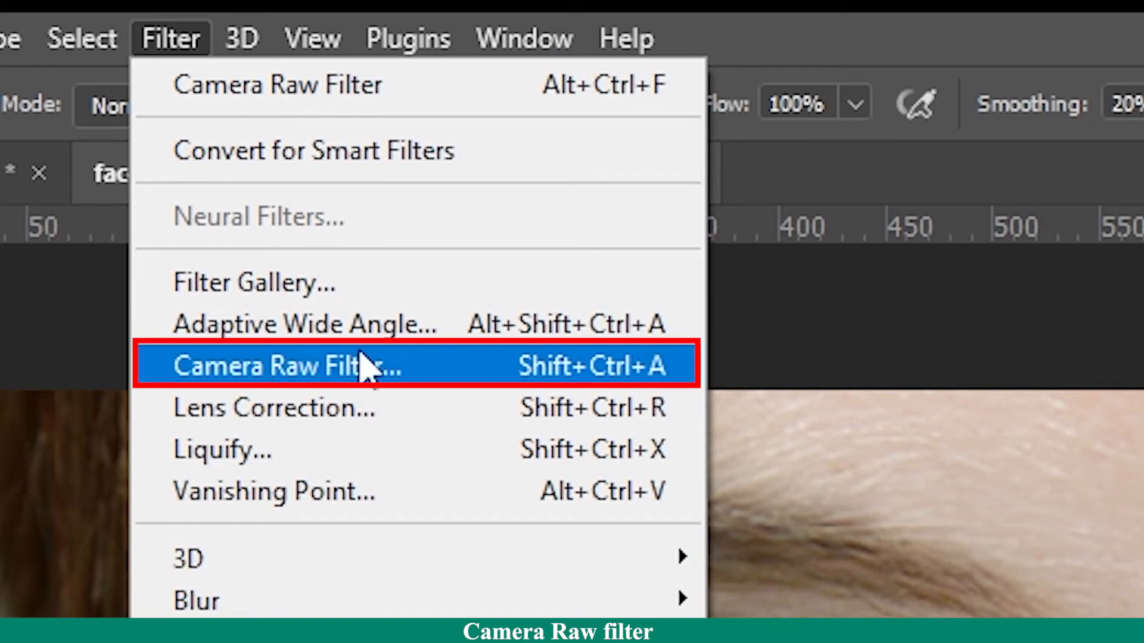
click(468, 380)
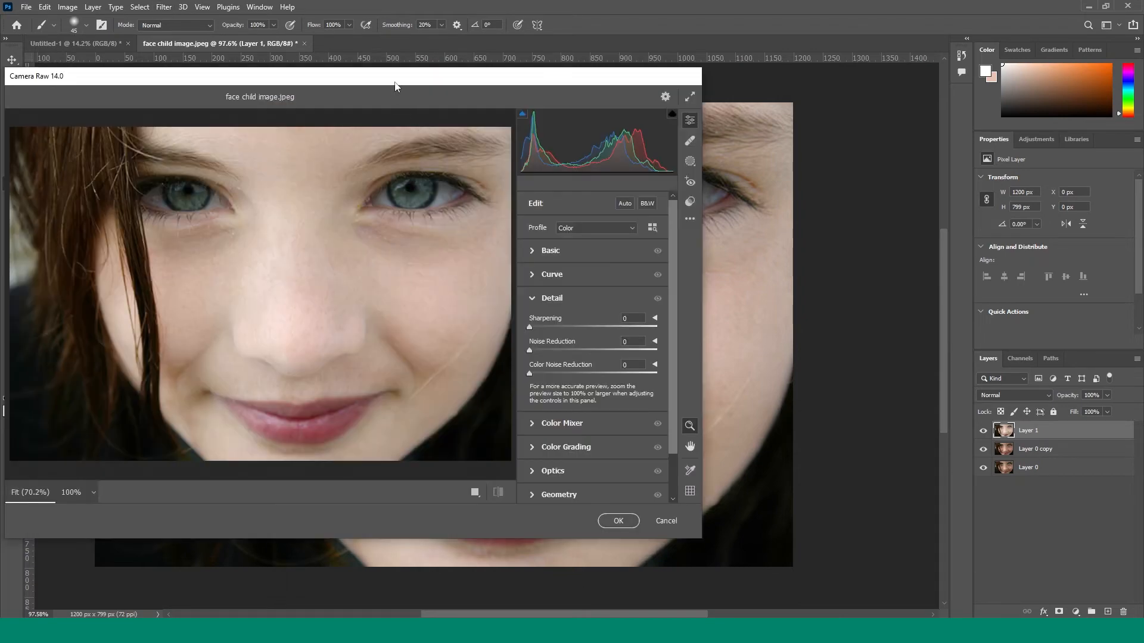
drag(395, 84, 606, 74)
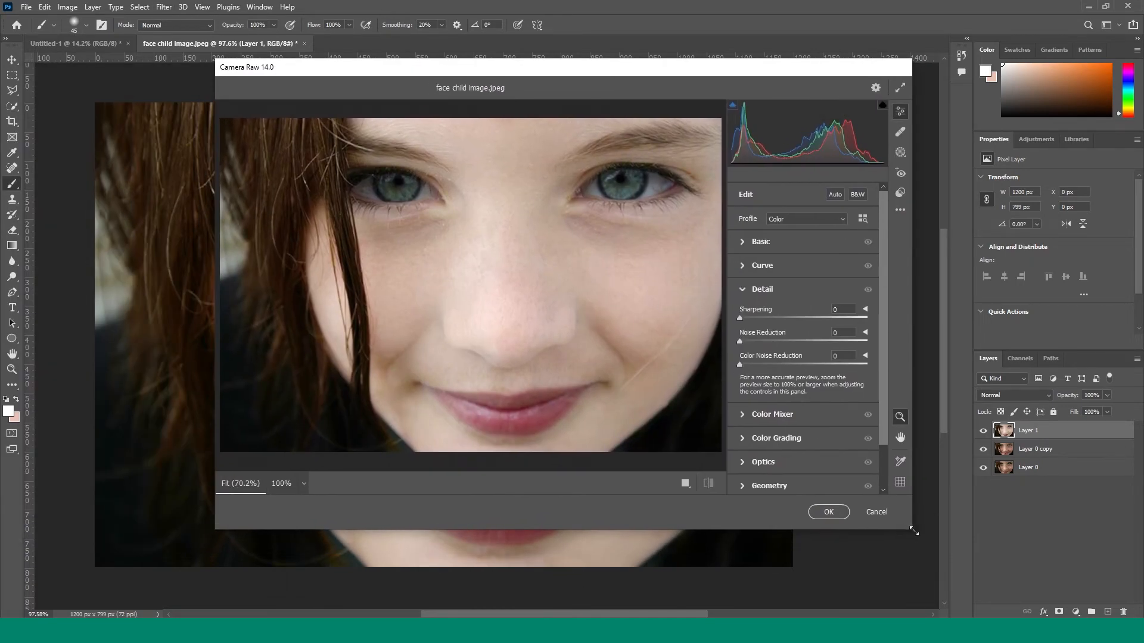
drag(914, 531, 1035, 594)
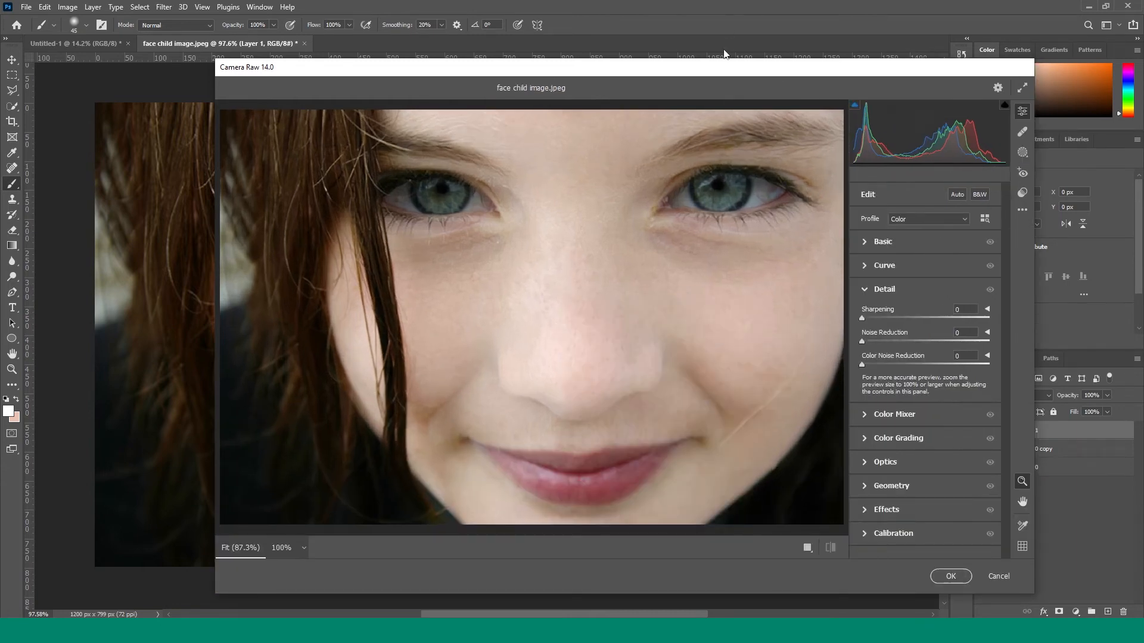
drag(728, 72, 635, 57)
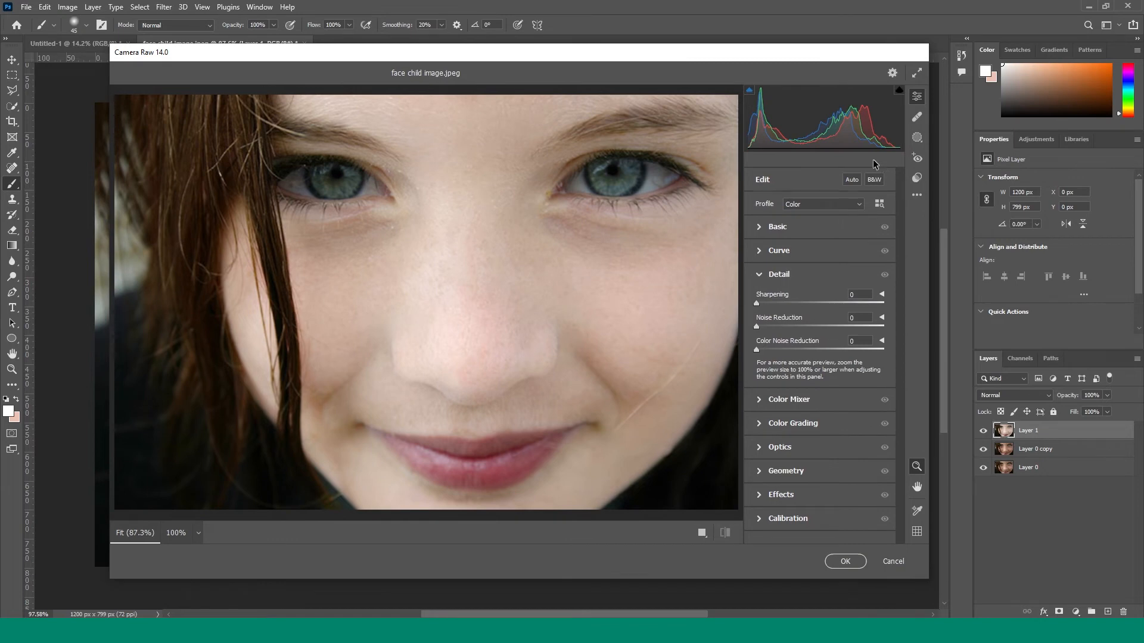
- Raise the Lights region of the Camera Raw parametric curve to +21
click(761, 227)
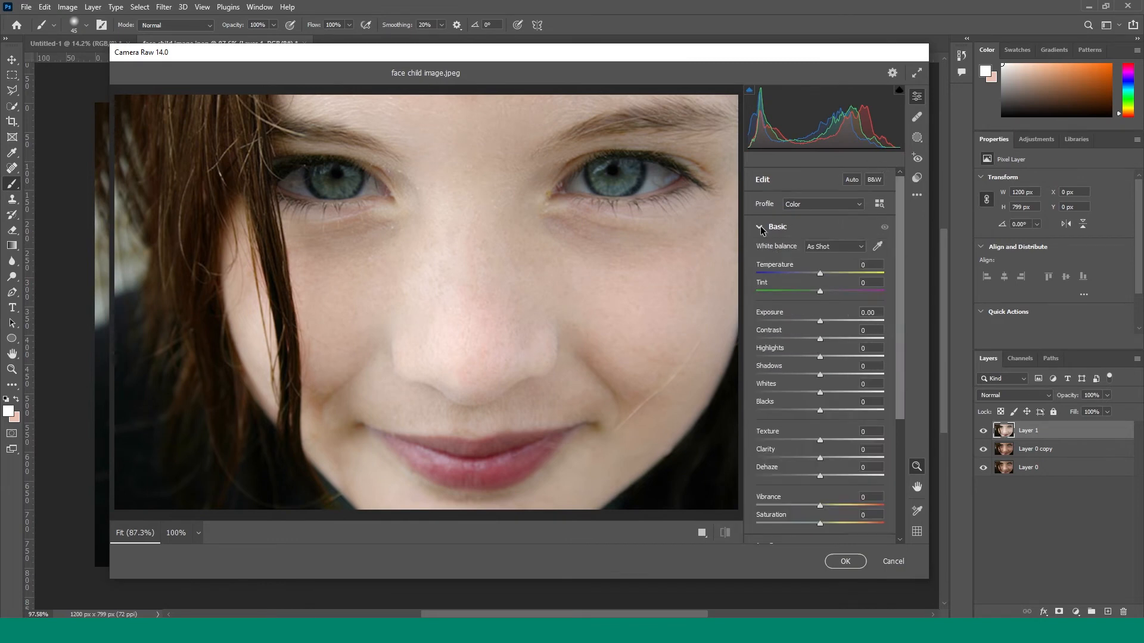
click(761, 227)
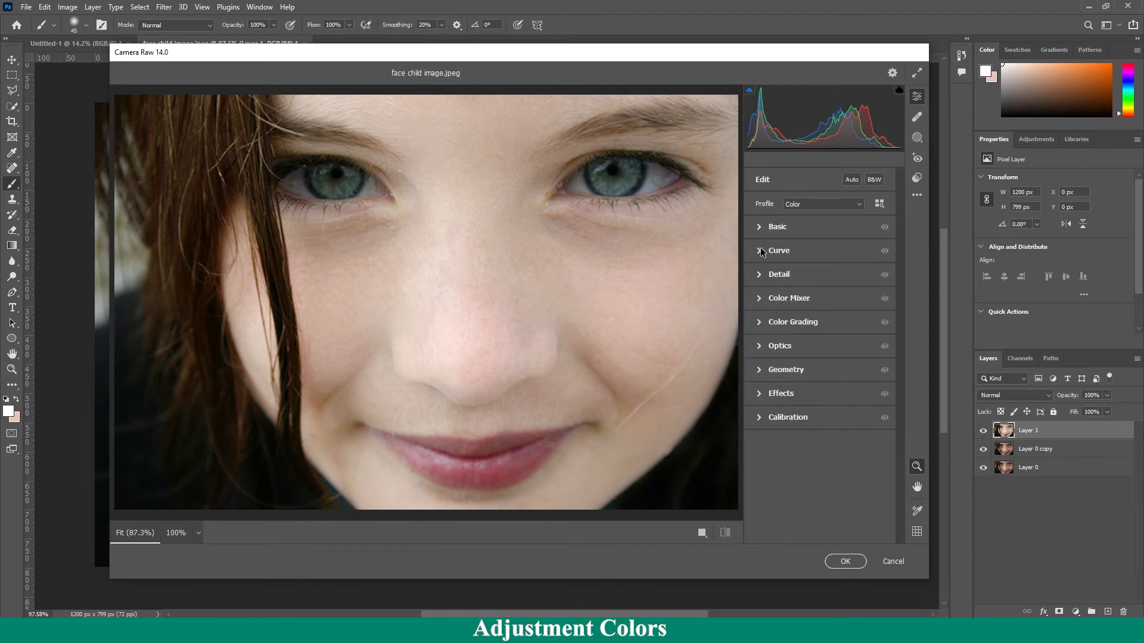
click(760, 275)
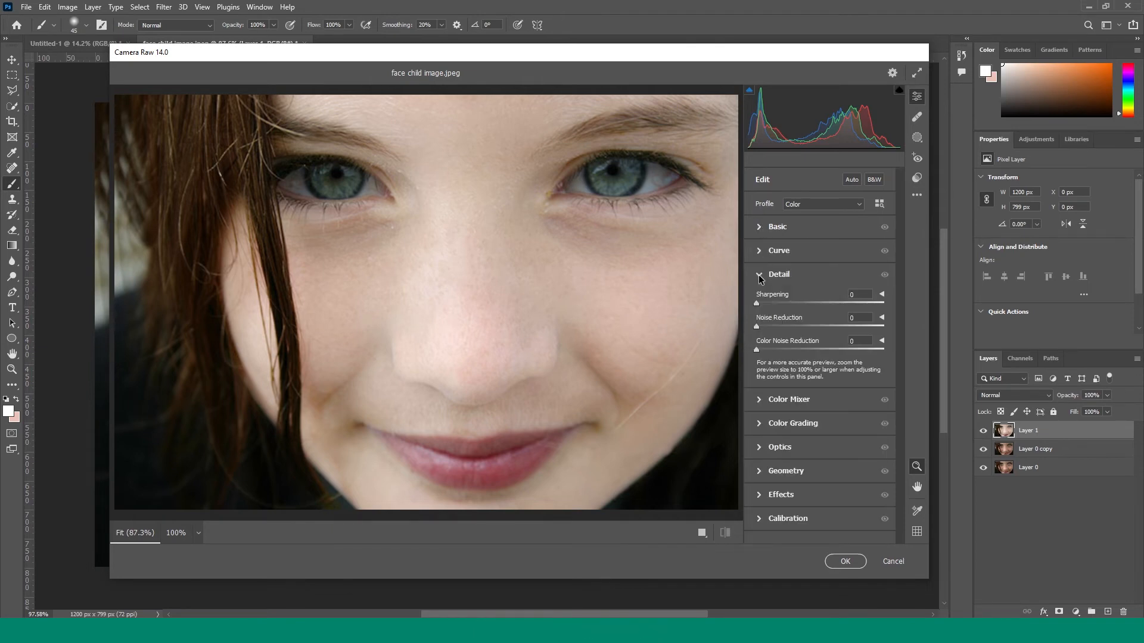
click(760, 275)
click(761, 252)
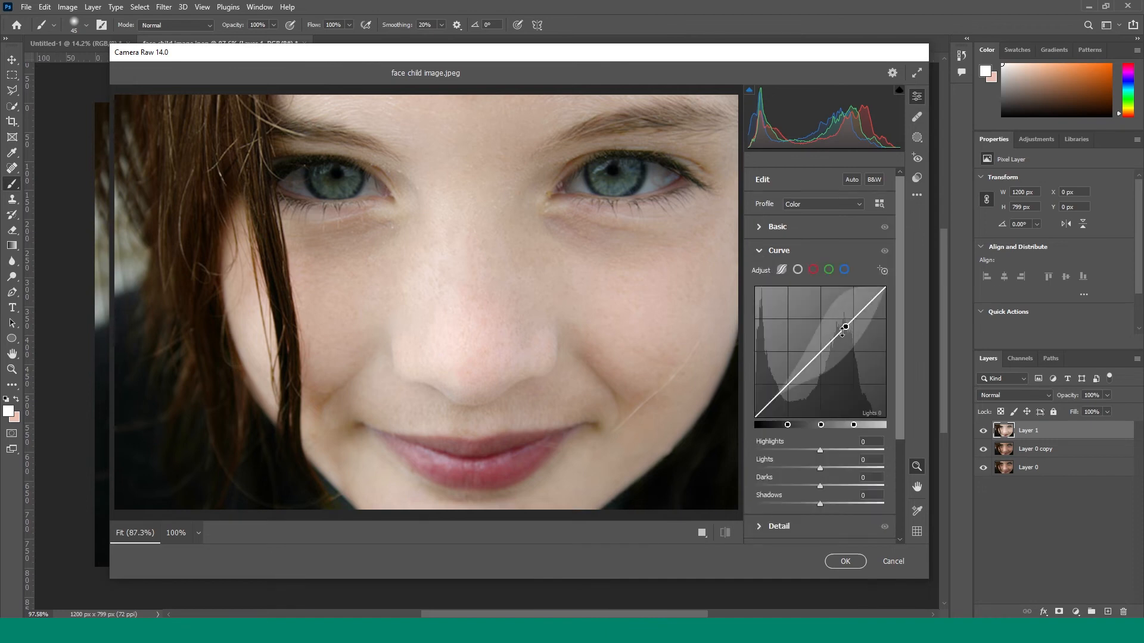
drag(845, 329, 845, 316)
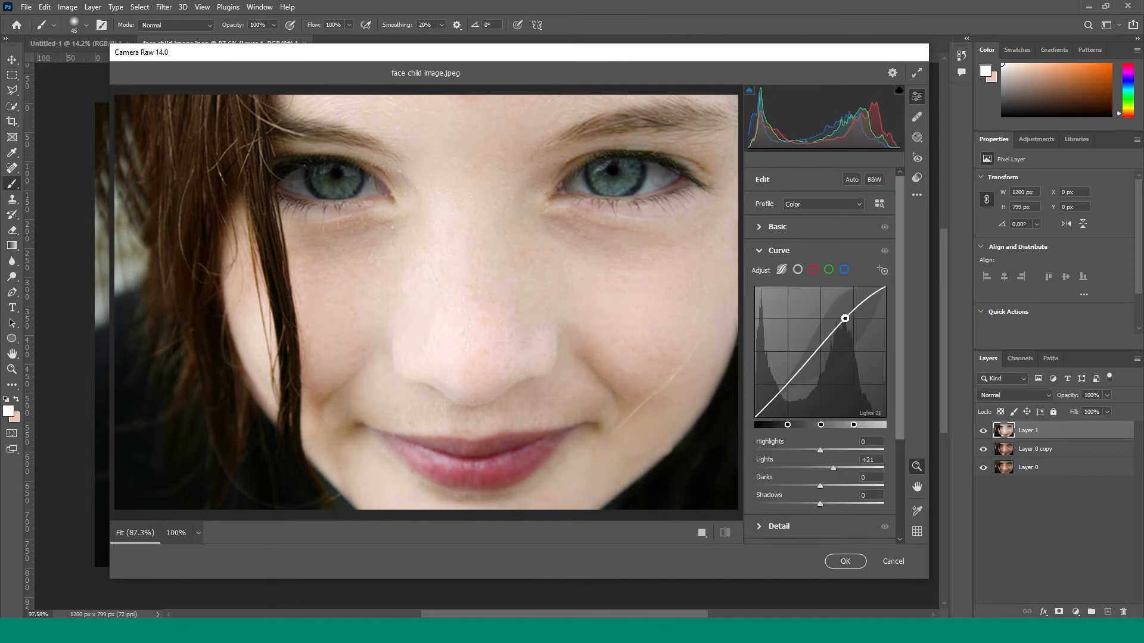
click(760, 250)
- Set the Camera Raw detail sharpening to 76 and noise reduction to 100, and raise the color noise reduction
click(759, 276)
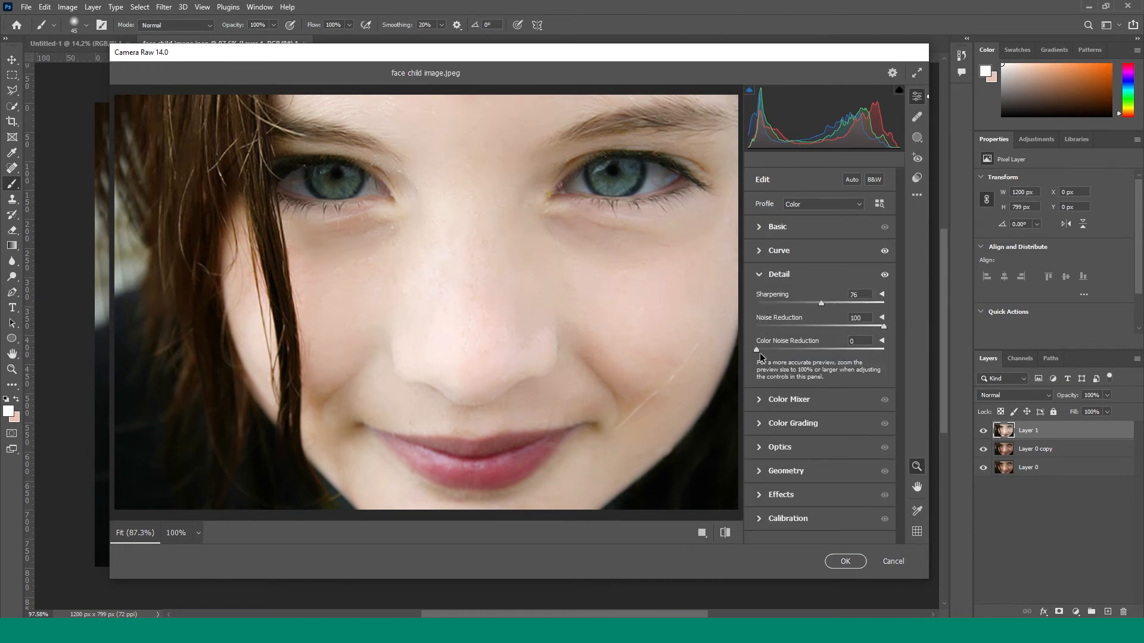
drag(870, 353, 928, 345)
- Warm the skin tone with Temperature +14 and Tint +24, and apply the Camera Raw filter
click(761, 229)
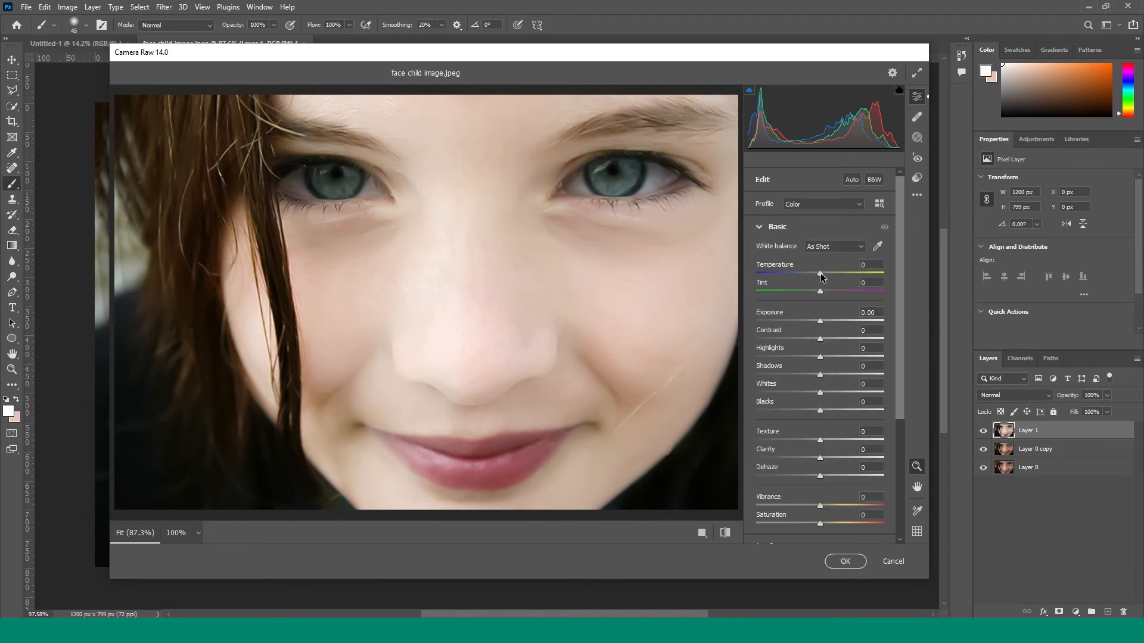
drag(821, 276, 837, 294)
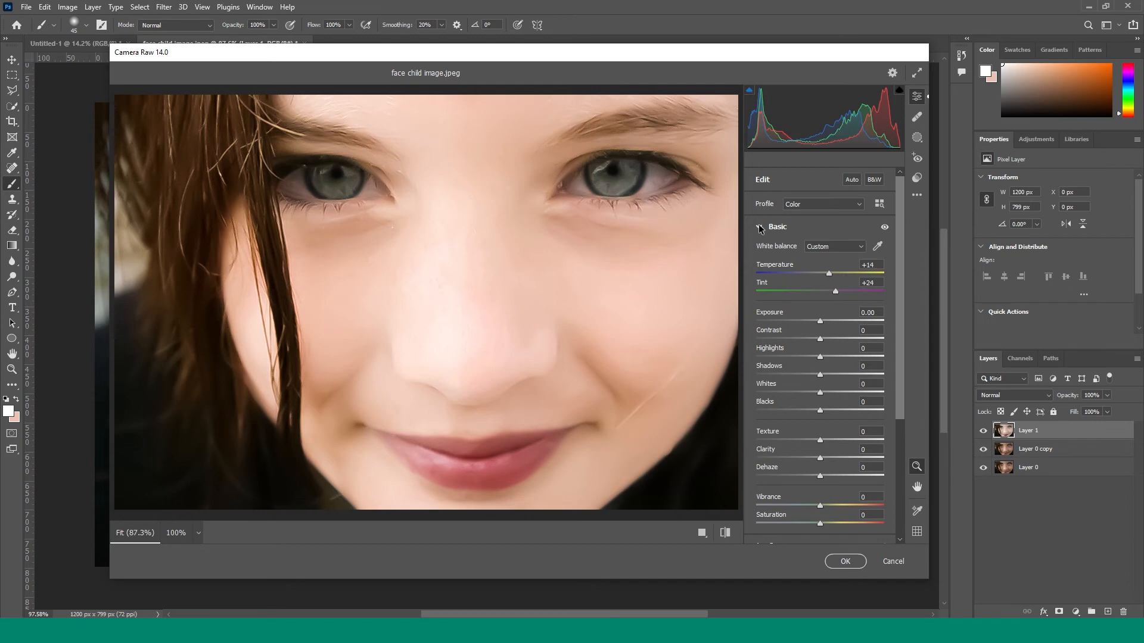
click(760, 227)
click(758, 298)
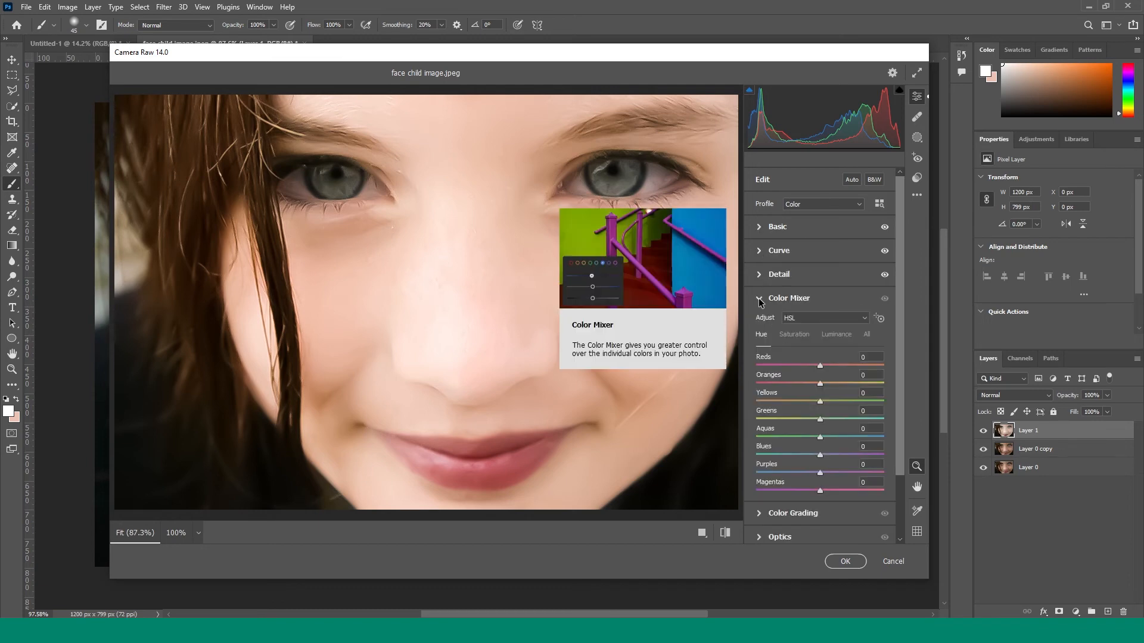
click(758, 298)
click(845, 561)
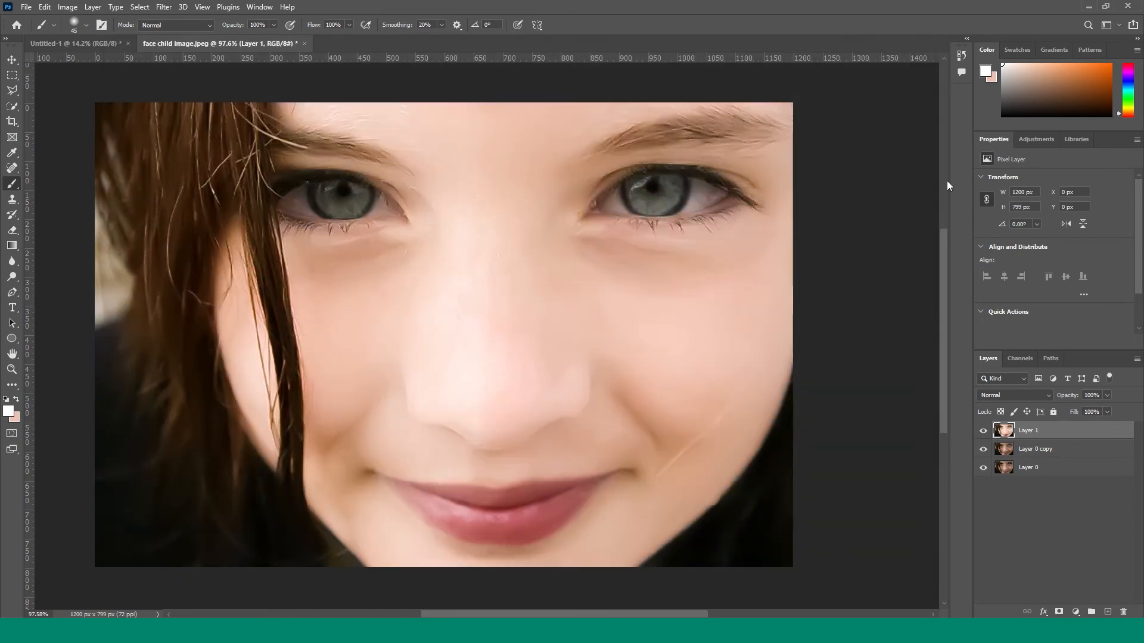
- Toggle the visibility of the layers above Layer 0 to compare the retouched face with the original
click(983, 432)
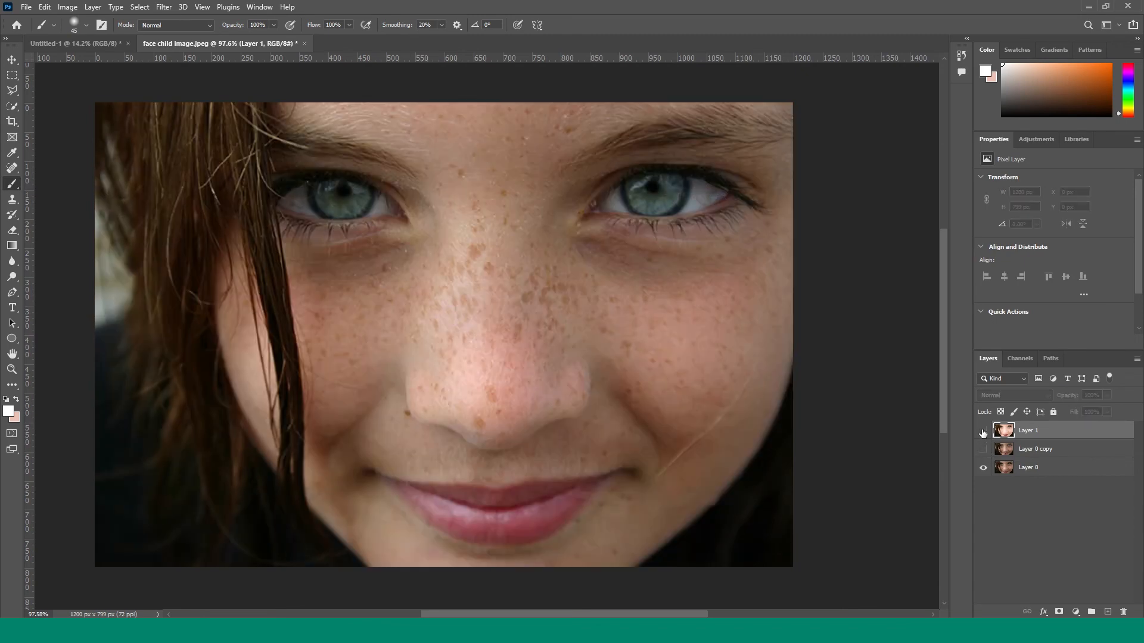
click(983, 432)
click(983, 431)
click(983, 432)
click(983, 432)
- Merge Layer 1 and Layer 0 copy, keeping the original Layer 0 separate
ctrl+click(1046, 453)
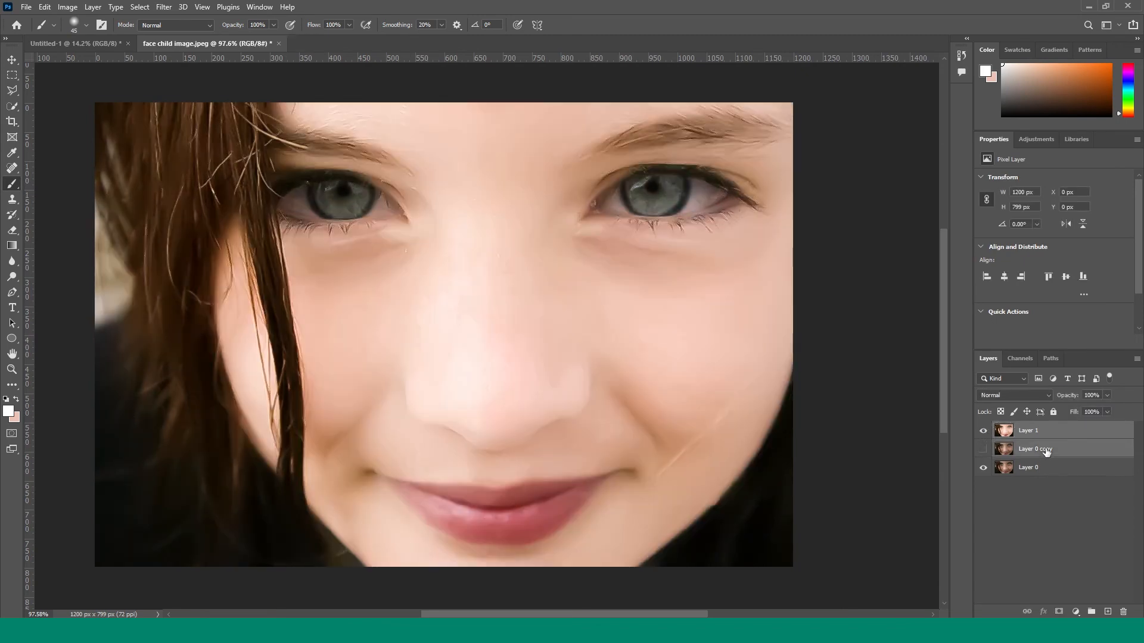
key(ctrl+e)
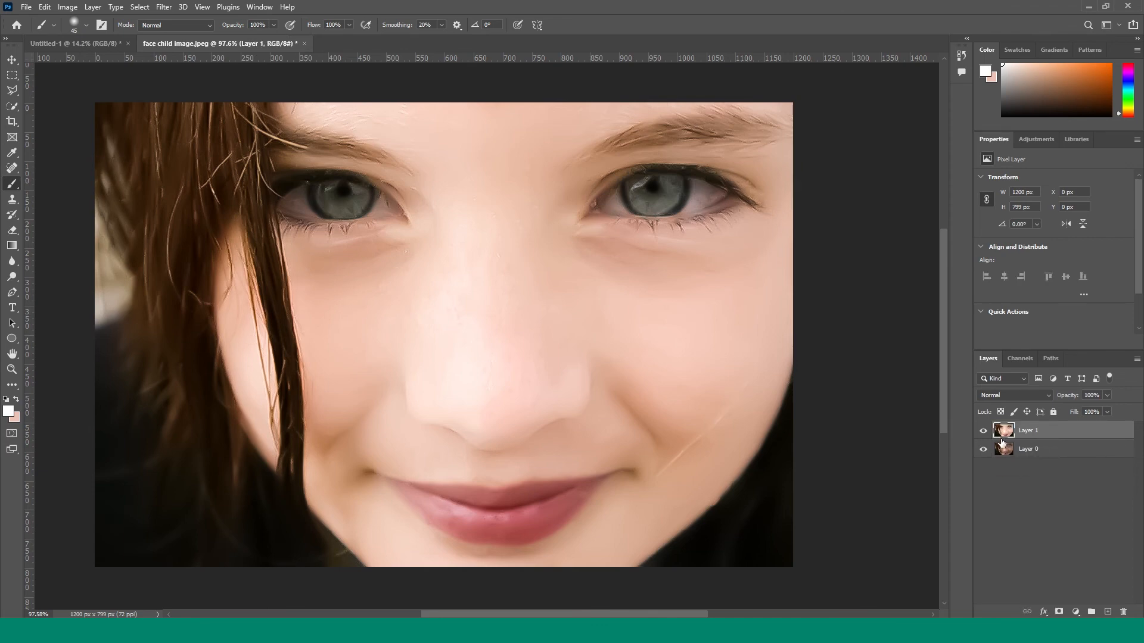
key(ctrl+z)
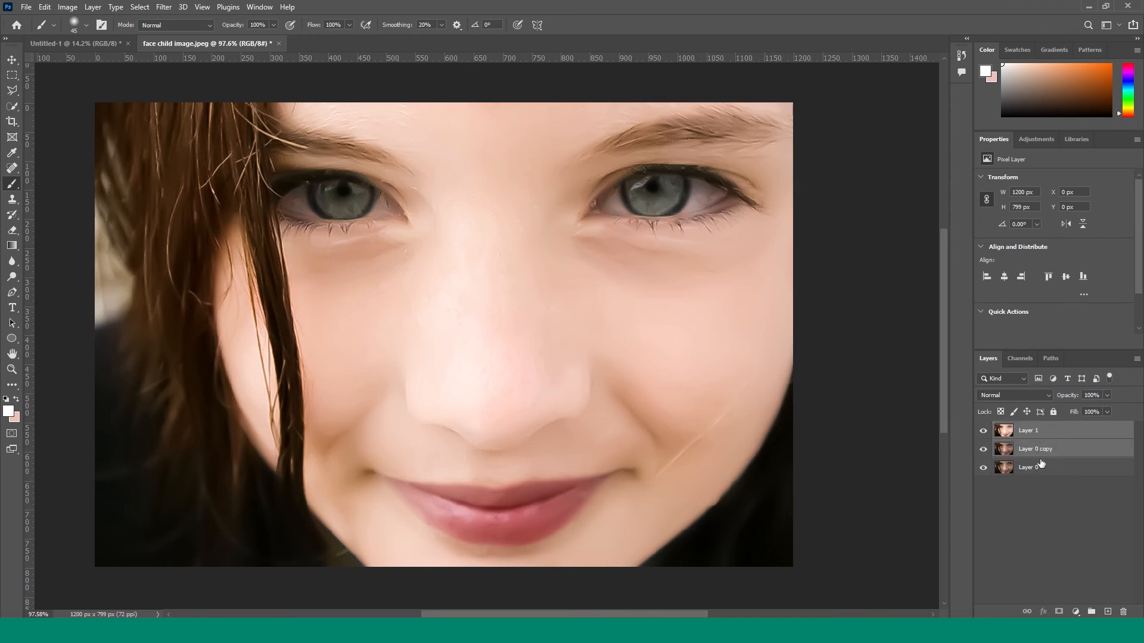
key(ctrl+e)
- Hide and show the merged Layer 1 repeatedly to compare the face before and after retouching
click(983, 431)
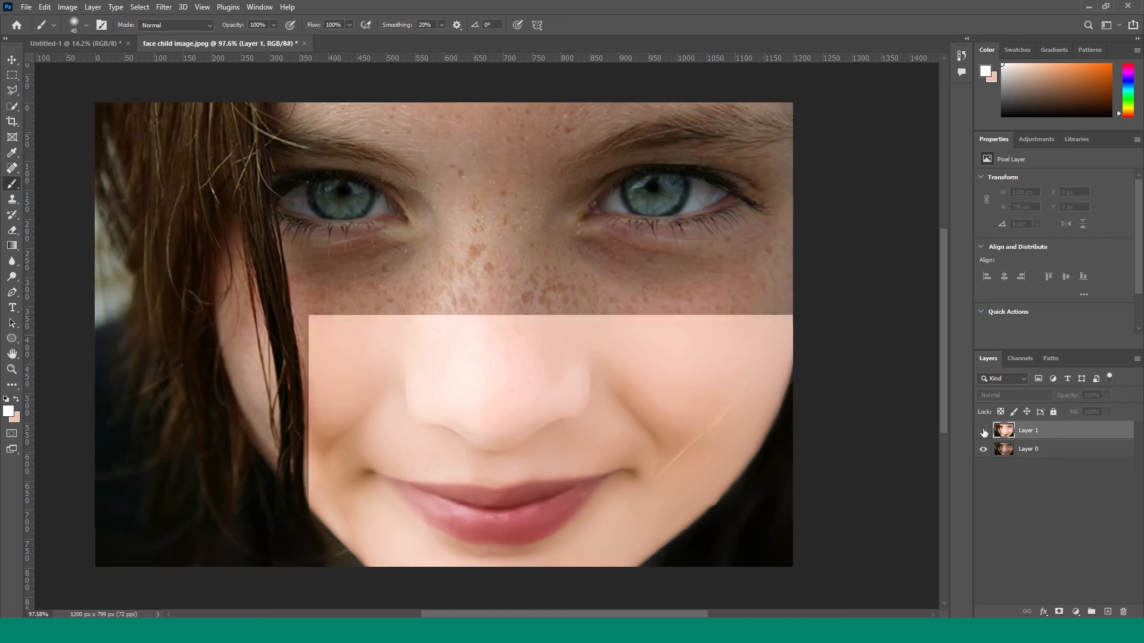
click(983, 431)
click(984, 431)
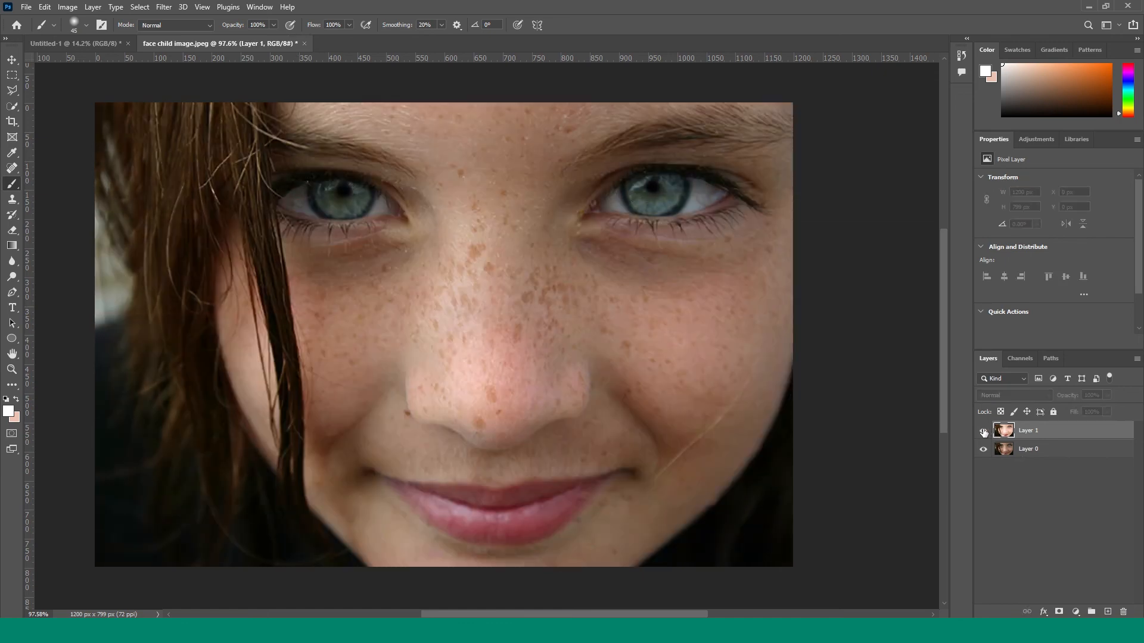
click(983, 431)
click(984, 431)
click(984, 430)
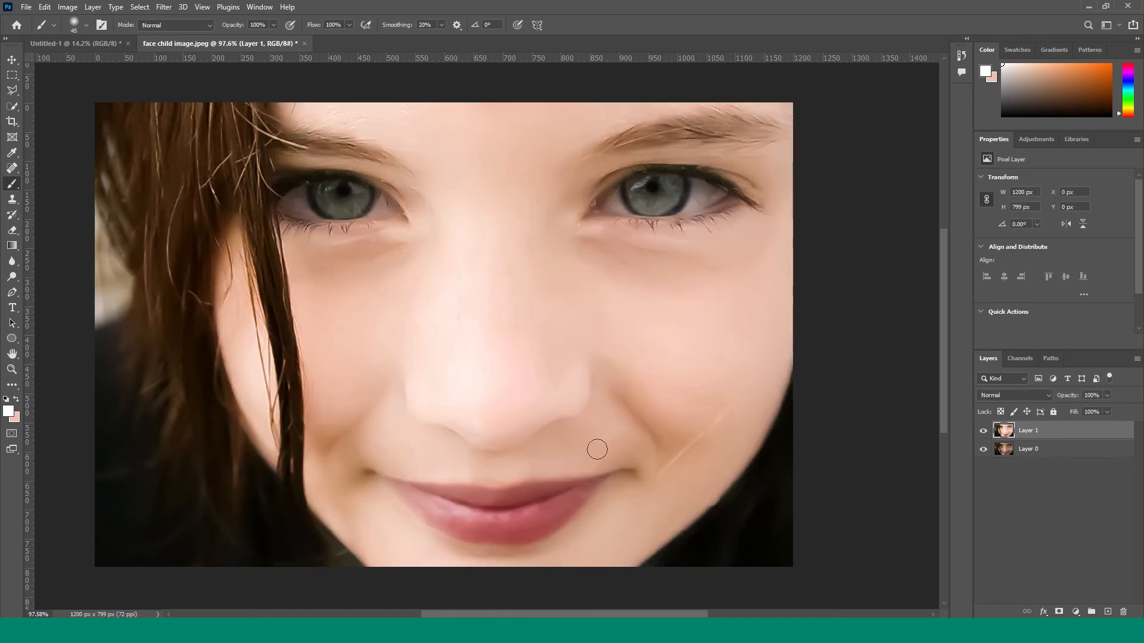
- Switch to the Move tool and check the enlarged photo once more with Layer 1 hidden and shown
click(12, 60)
drag(394, 290, 503, 387)
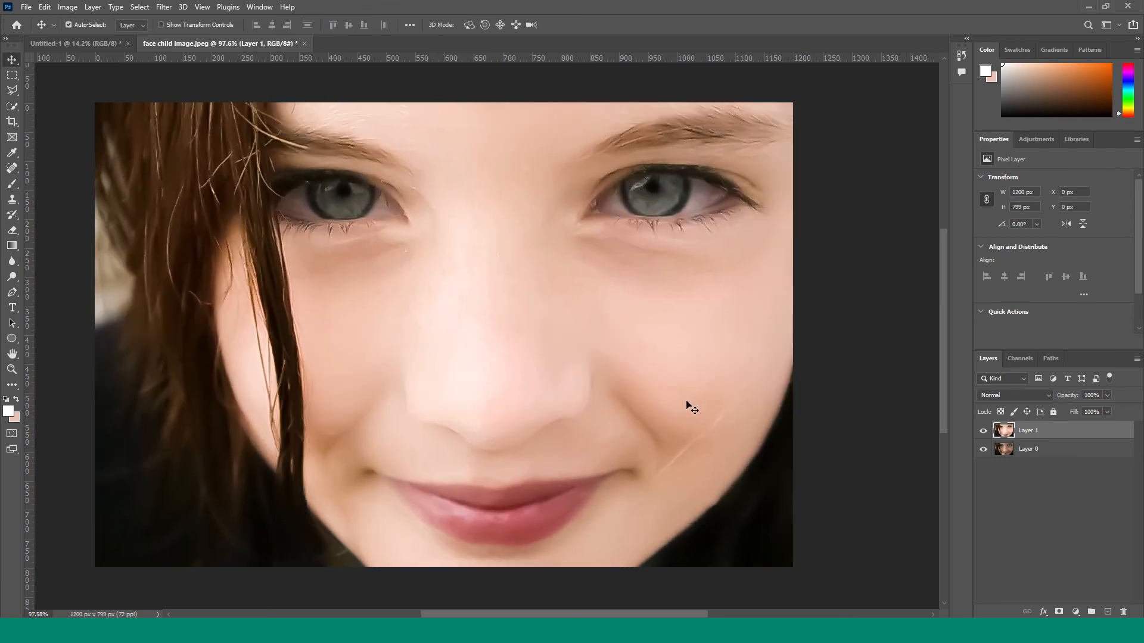
scroll(690, 406, down, 1)
scroll(586, 428, up, 2)
scroll(585, 428, up, 1)
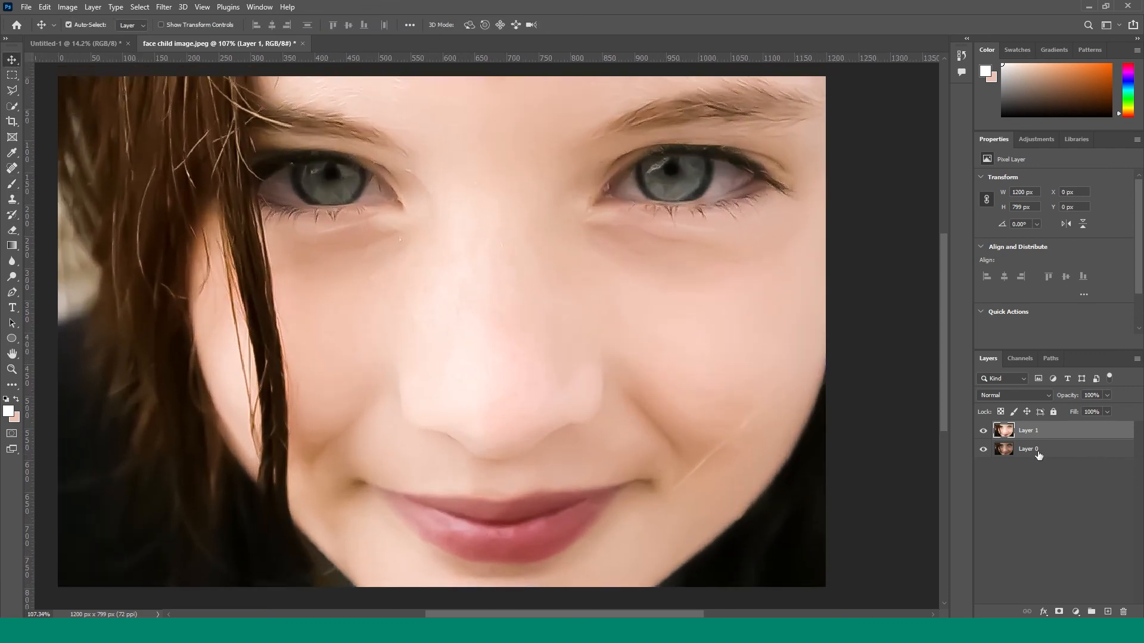
click(984, 432)
click(983, 432)
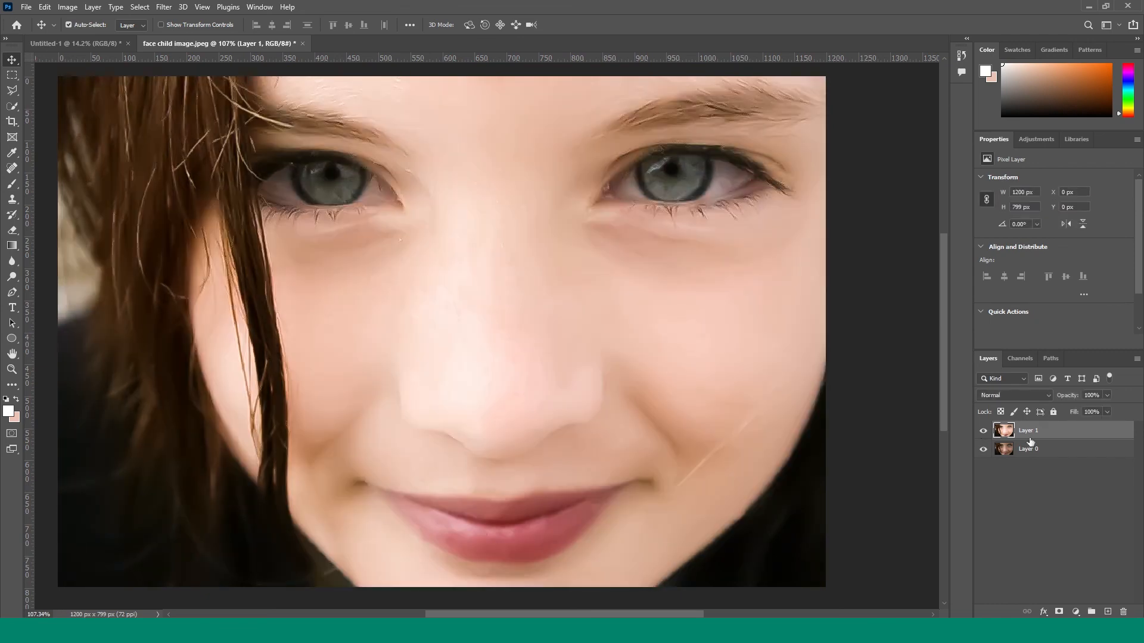